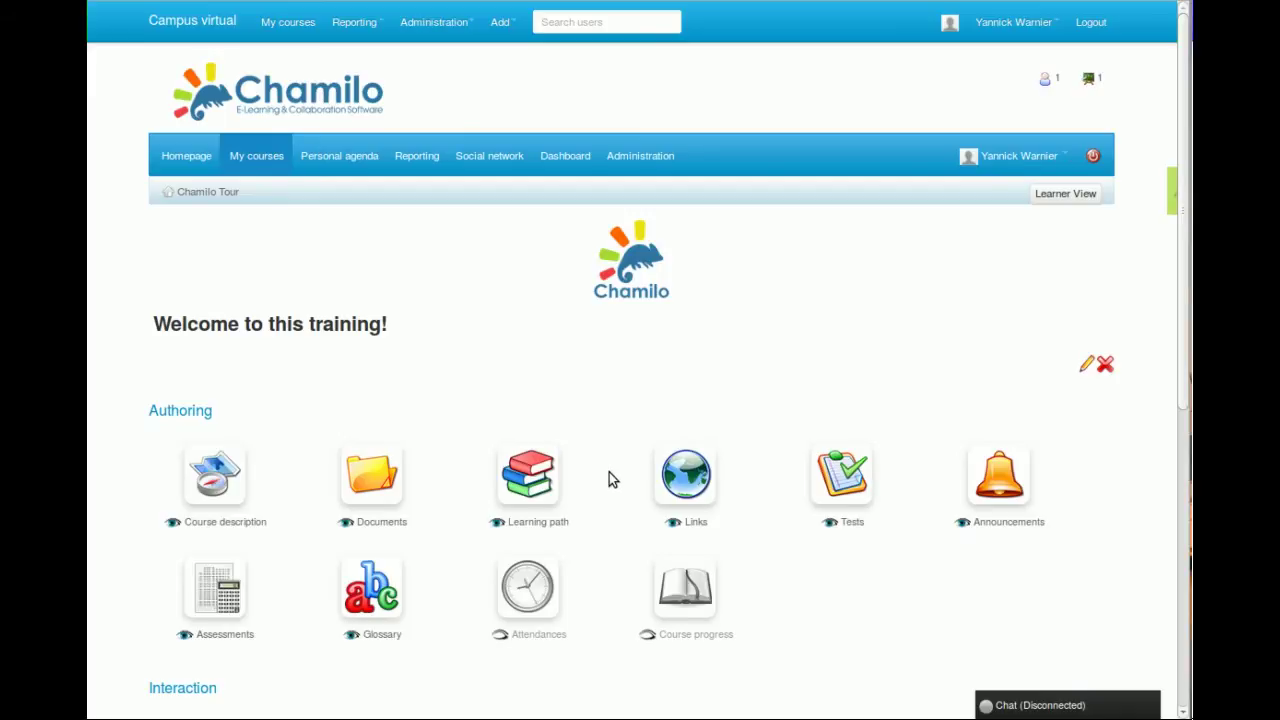
Open the course intro text for editing and centre the 'Welcome to this training!' heading
{"action": "scroll", "coordinate": [609, 472], "scroll_direction": "down", "scroll_amount": 4}
{"action": "scroll", "coordinate": [609, 472], "scroll_direction": "down", "scroll_amount": 1}
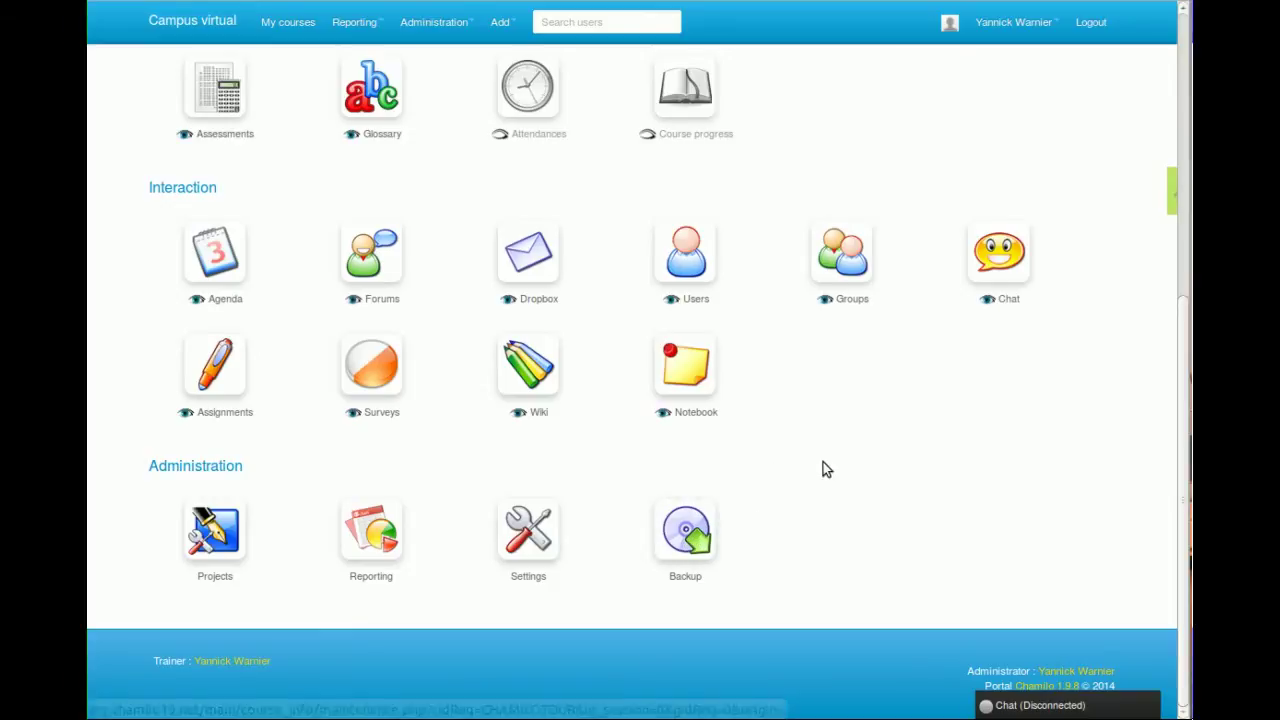
{"action": "scroll", "coordinate": [823, 463], "scroll_direction": "up", "scroll_amount": 5}
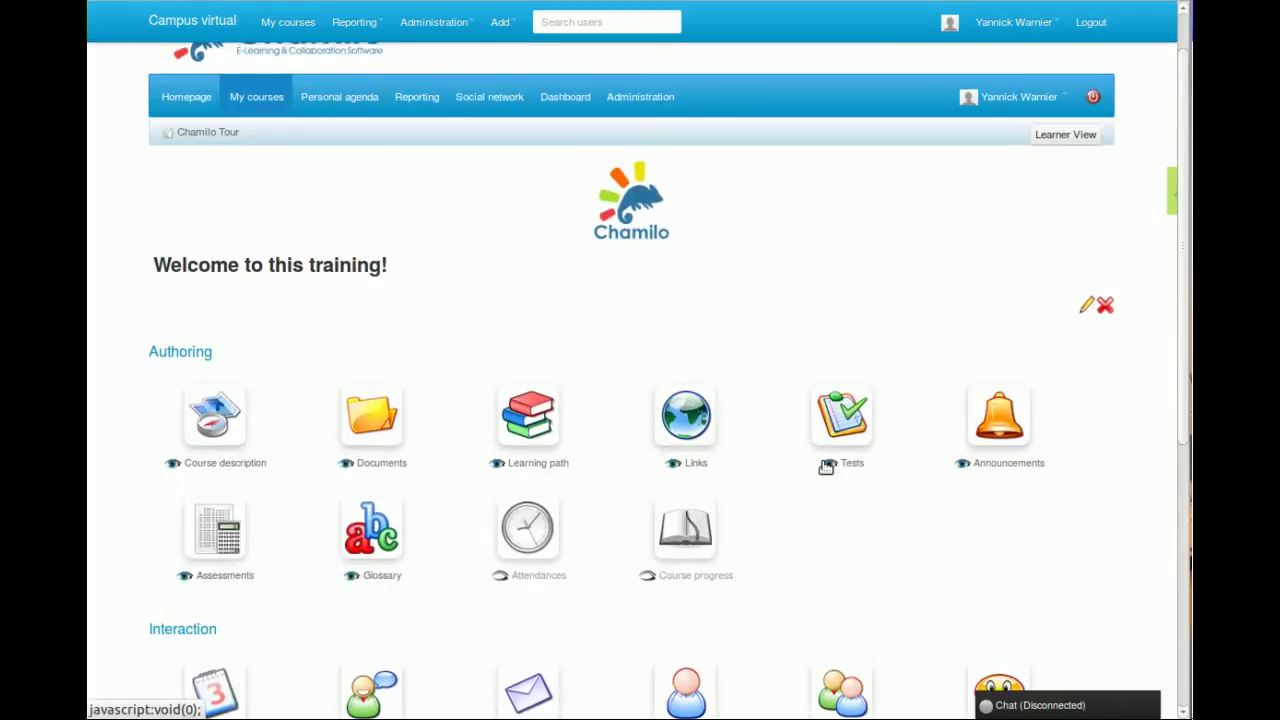
{"action": "scroll", "coordinate": [439, 280], "scroll_direction": "up", "scroll_amount": 1}
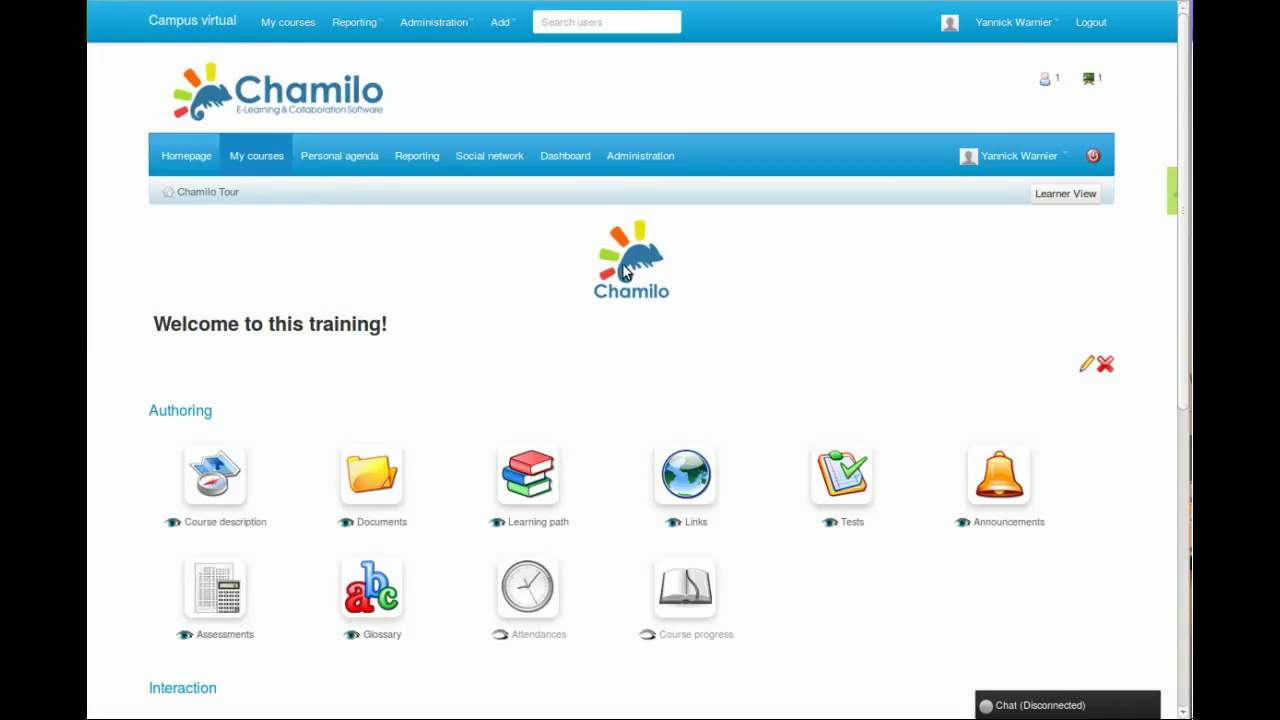
{"action": "left_click_drag", "start_coordinate": [154, 316], "coordinate": [476, 342]}
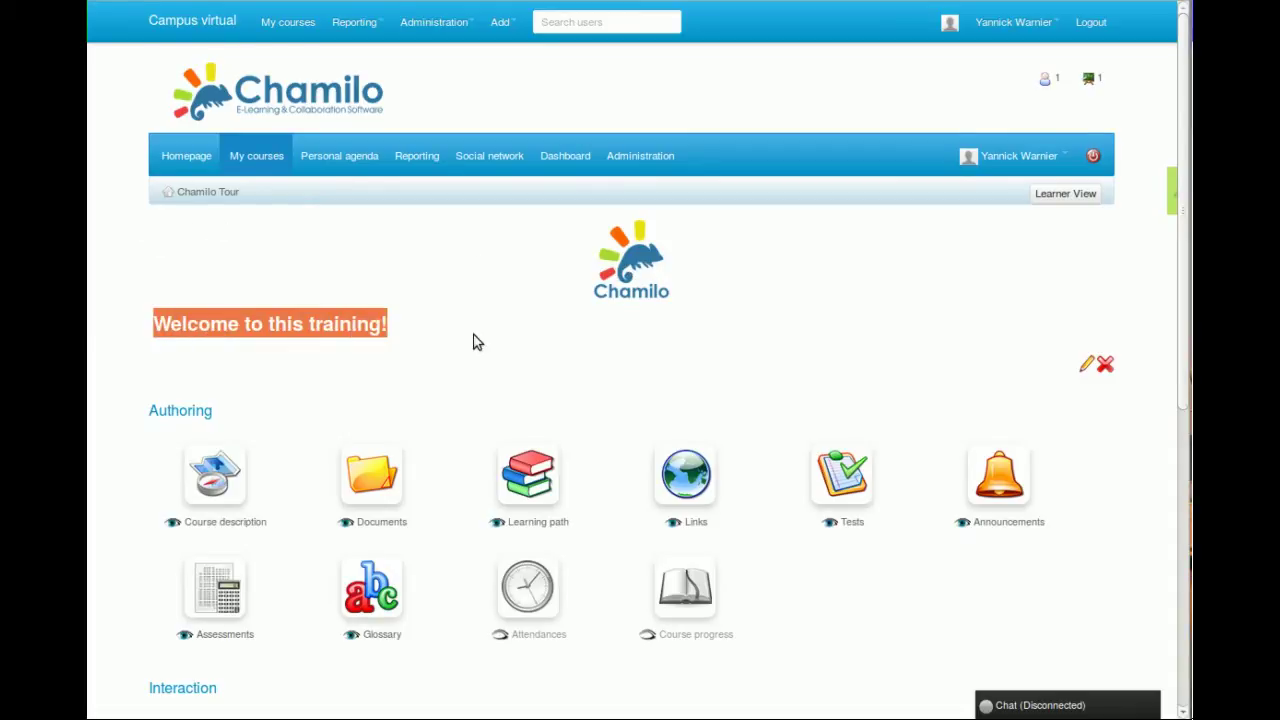
{"action": "left_click", "coordinate": [476, 342]}
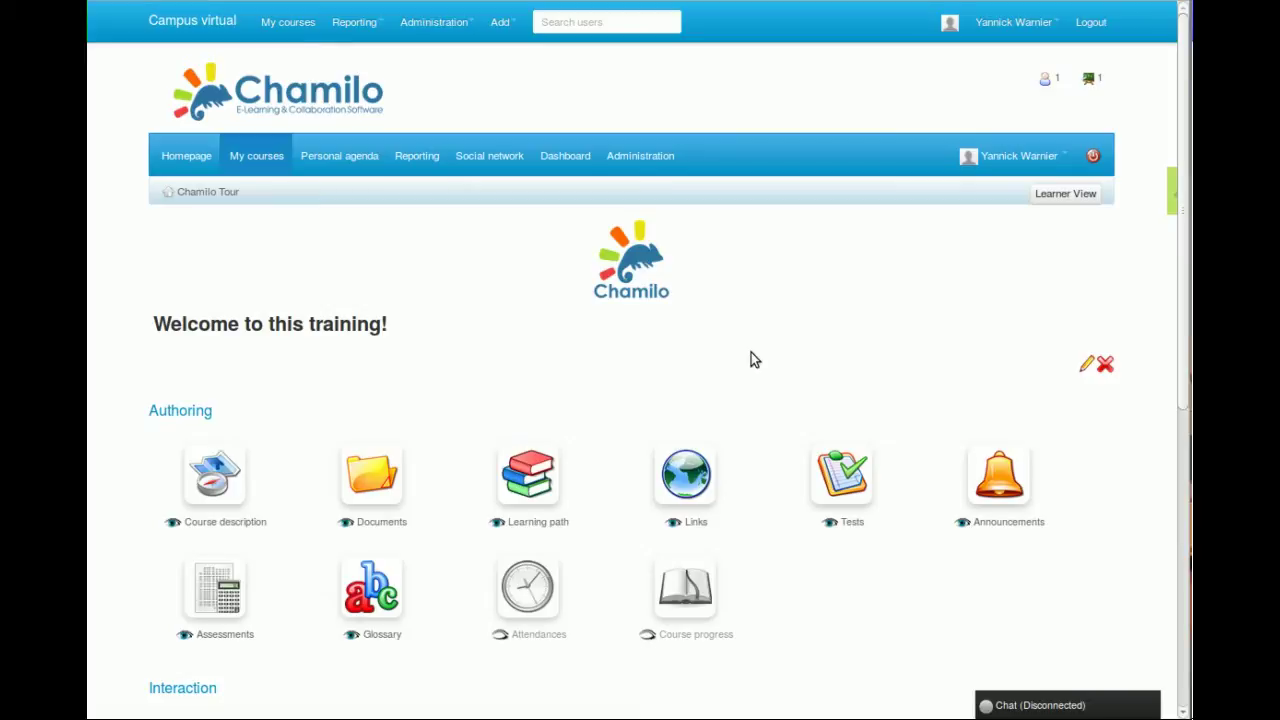
{"action": "left_click", "coordinate": [1086, 370]}
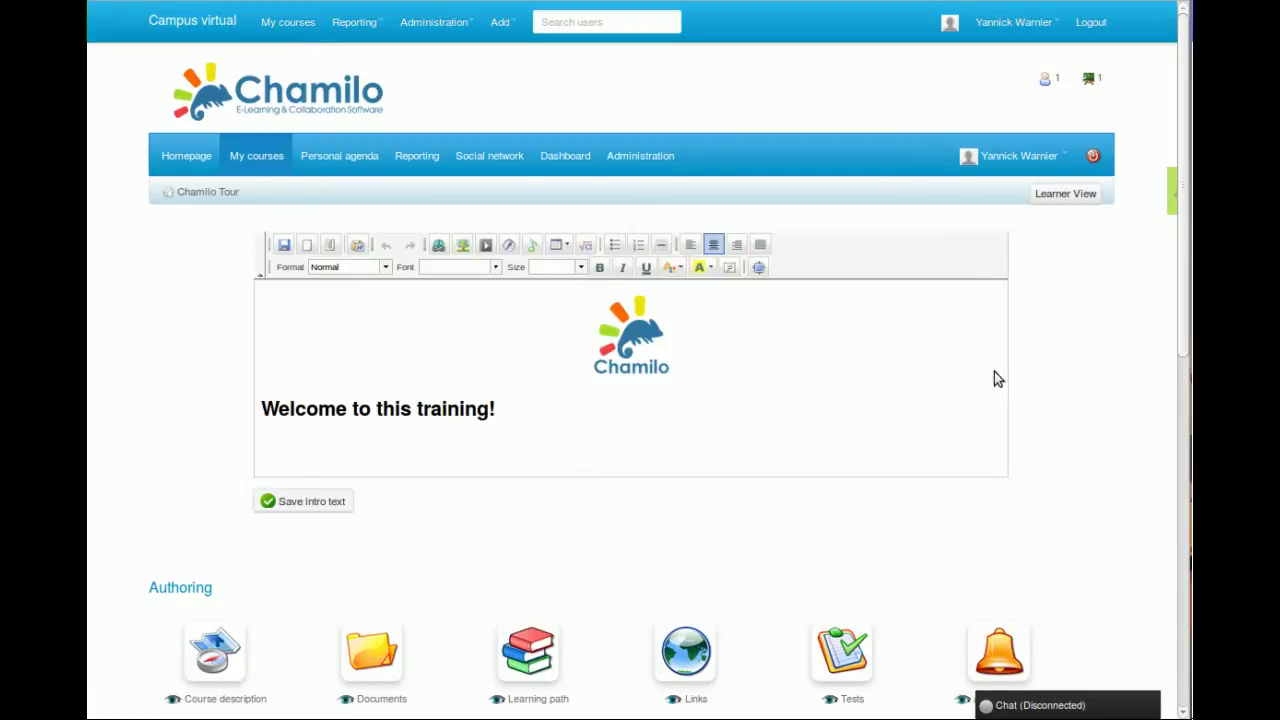
{"action": "left_click", "coordinate": [271, 405]}
{"action": "left_click", "coordinate": [713, 244]}
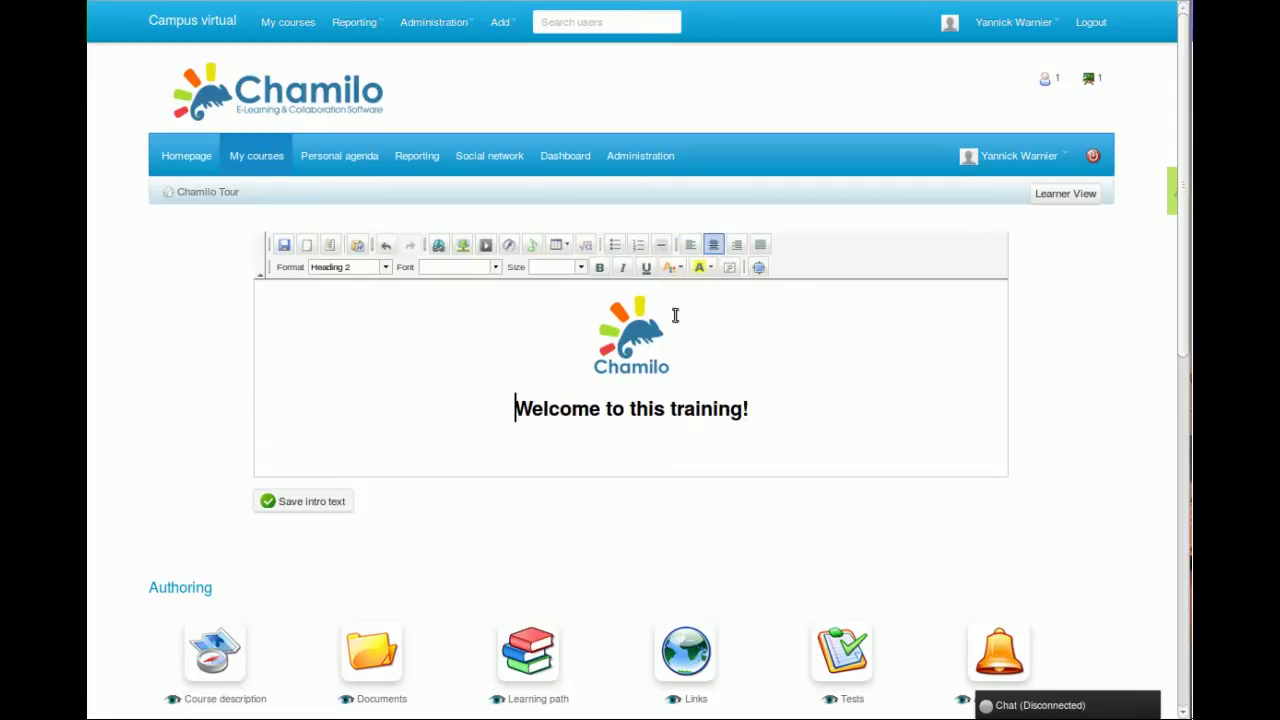
Try a blue colour on the welcome heading and delete the Chamilo logo image
{"action": "left_click_drag", "start_coordinate": [768, 411], "coordinate": [494, 409]}
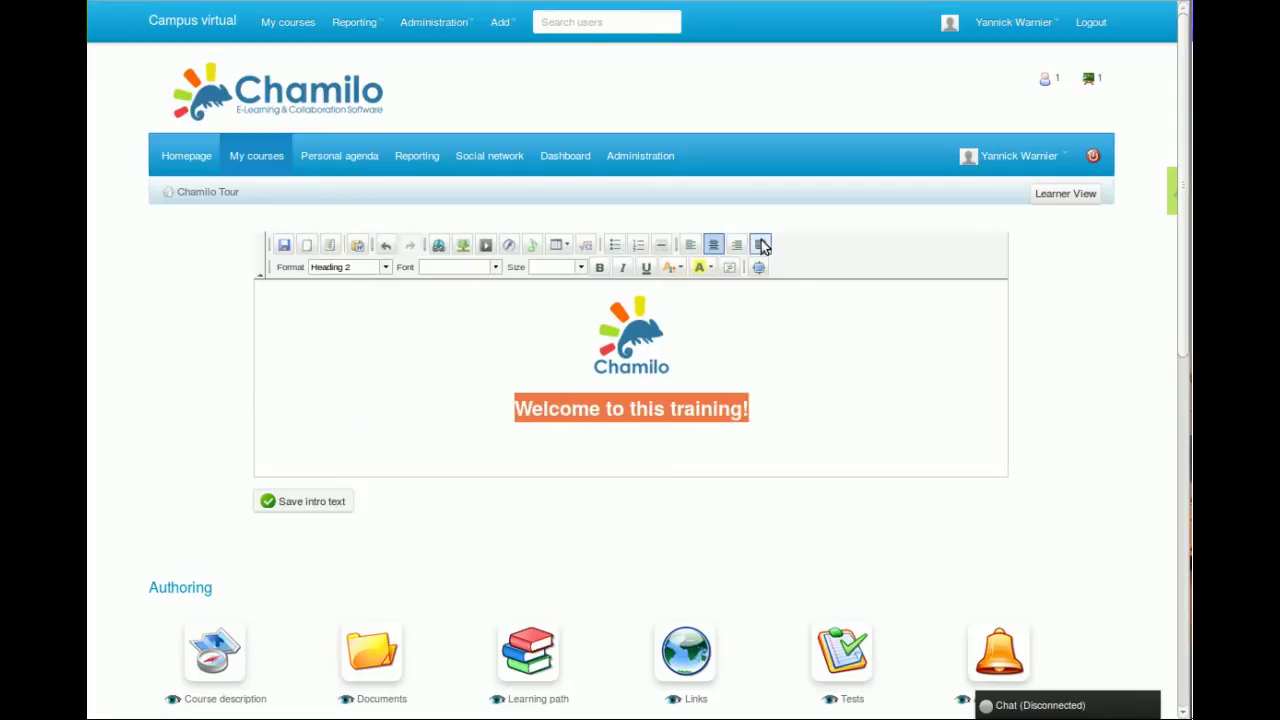
{"action": "left_click", "coordinate": [672, 267]}
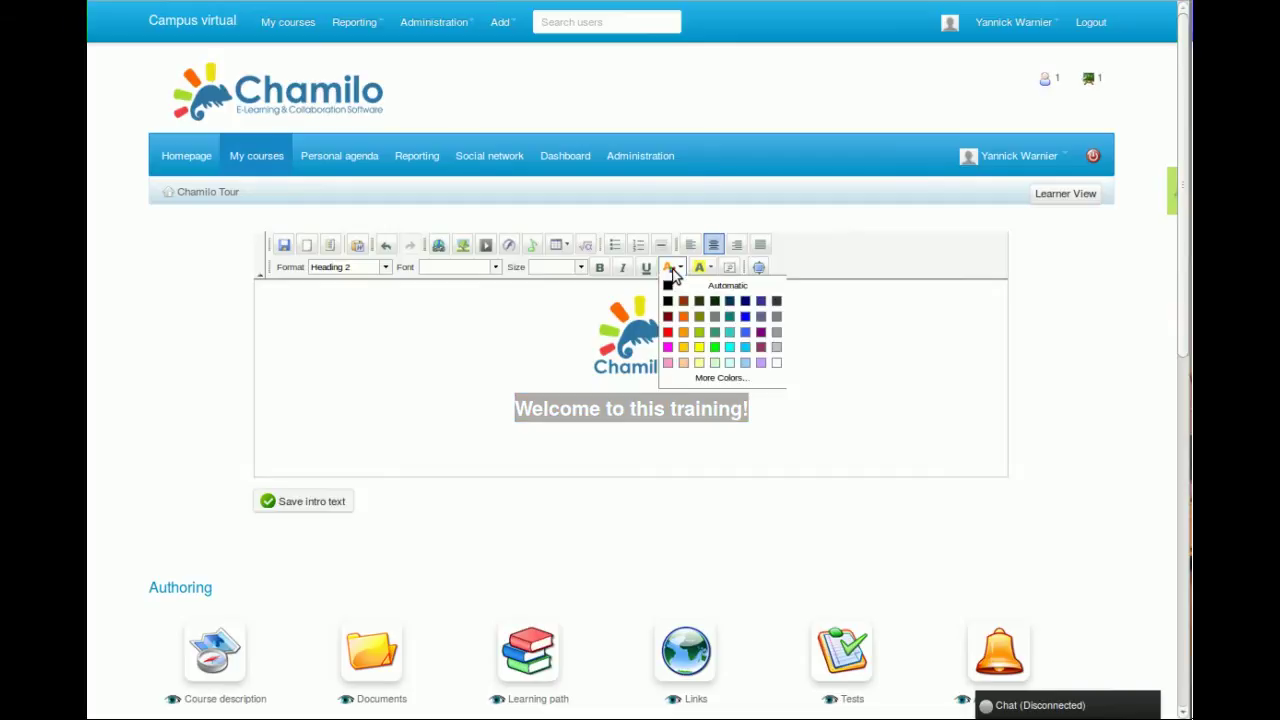
{"action": "left_click", "coordinate": [744, 334]}
{"action": "left_click", "coordinate": [803, 357]}
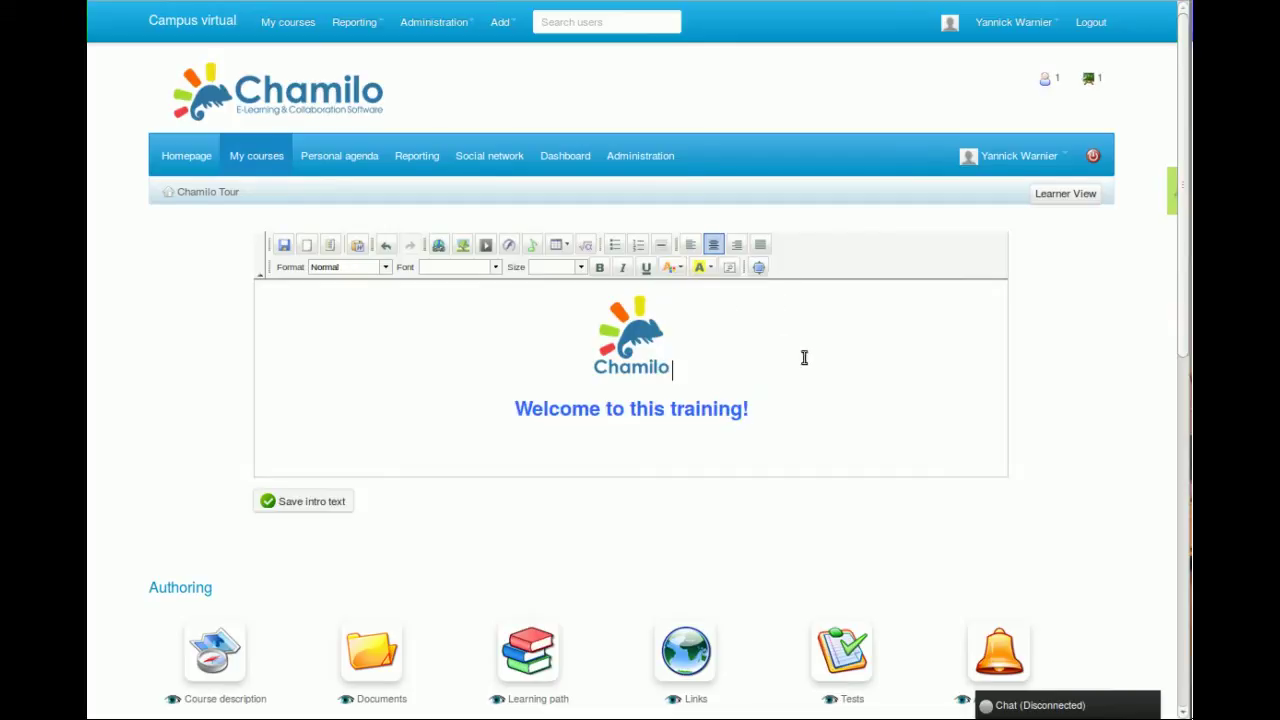
{"action": "left_click", "coordinate": [627, 344]}
{"action": "key", "text": "Delete"}
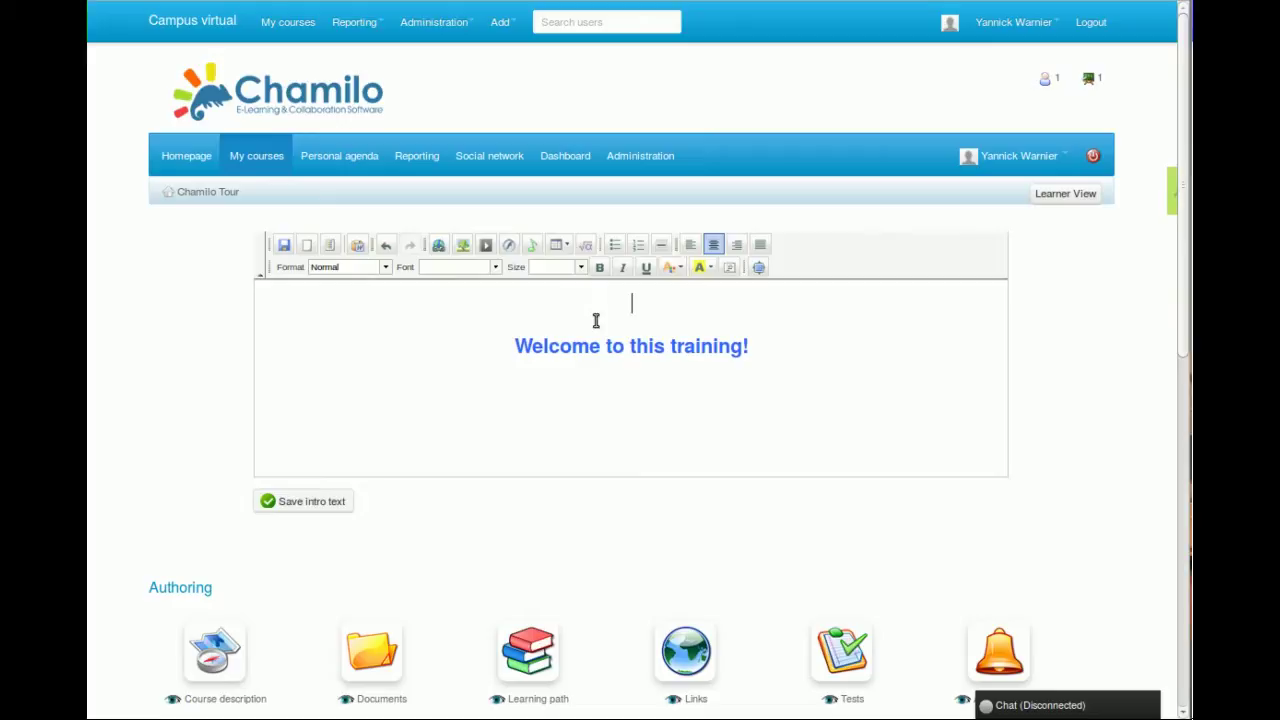
Insert board.jpg from the images/gallery folder via Image > Browse Server
{"action": "left_click", "coordinate": [464, 245]}
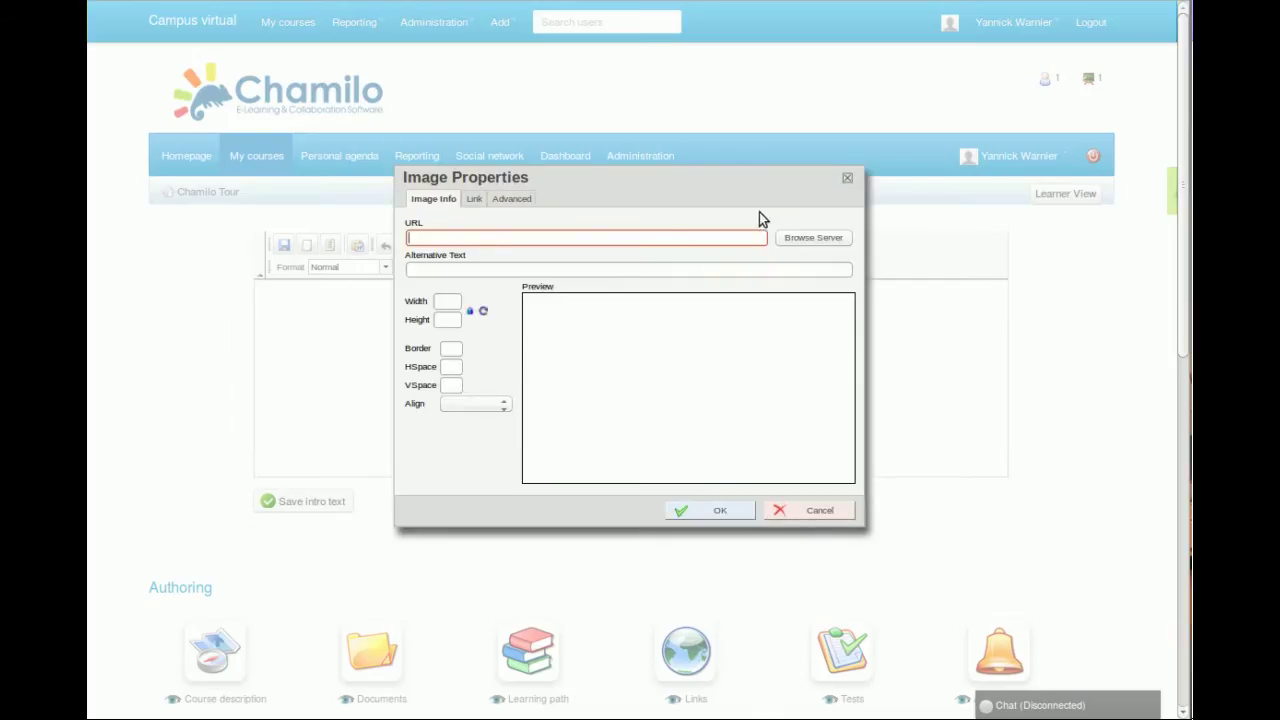
{"action": "left_click", "coordinate": [809, 238]}
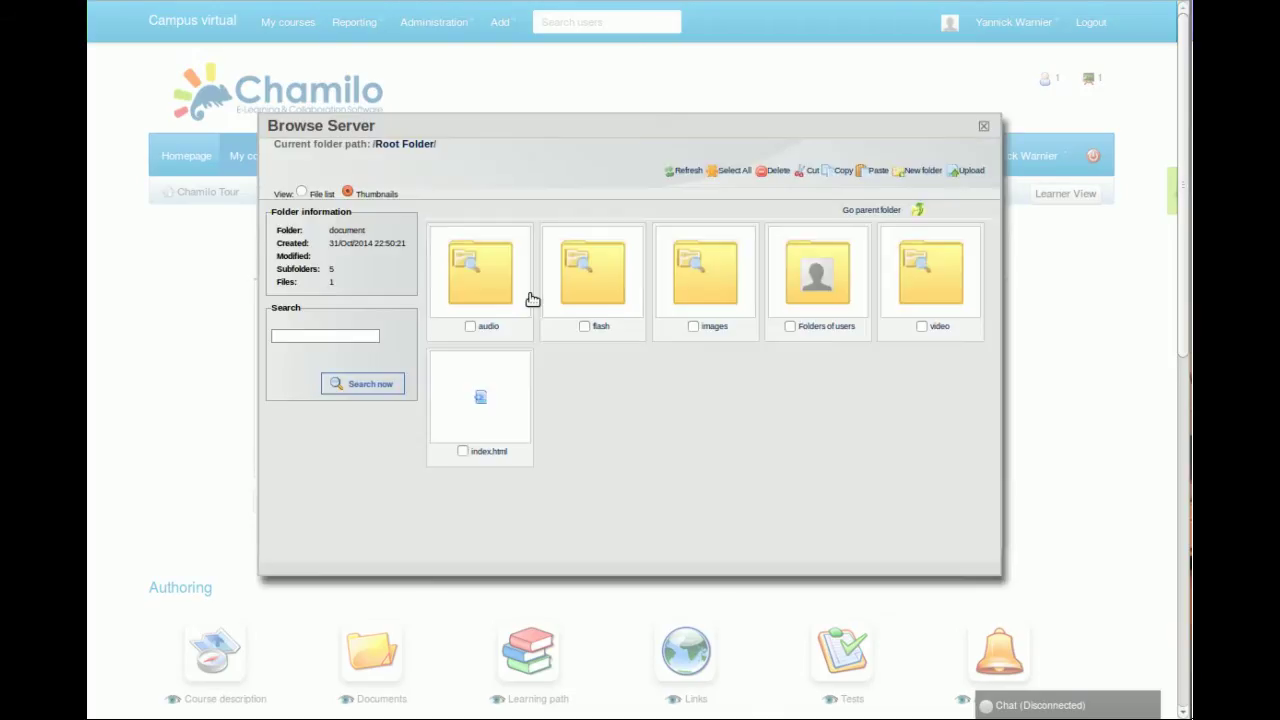
{"action": "left_click", "coordinate": [700, 283]}
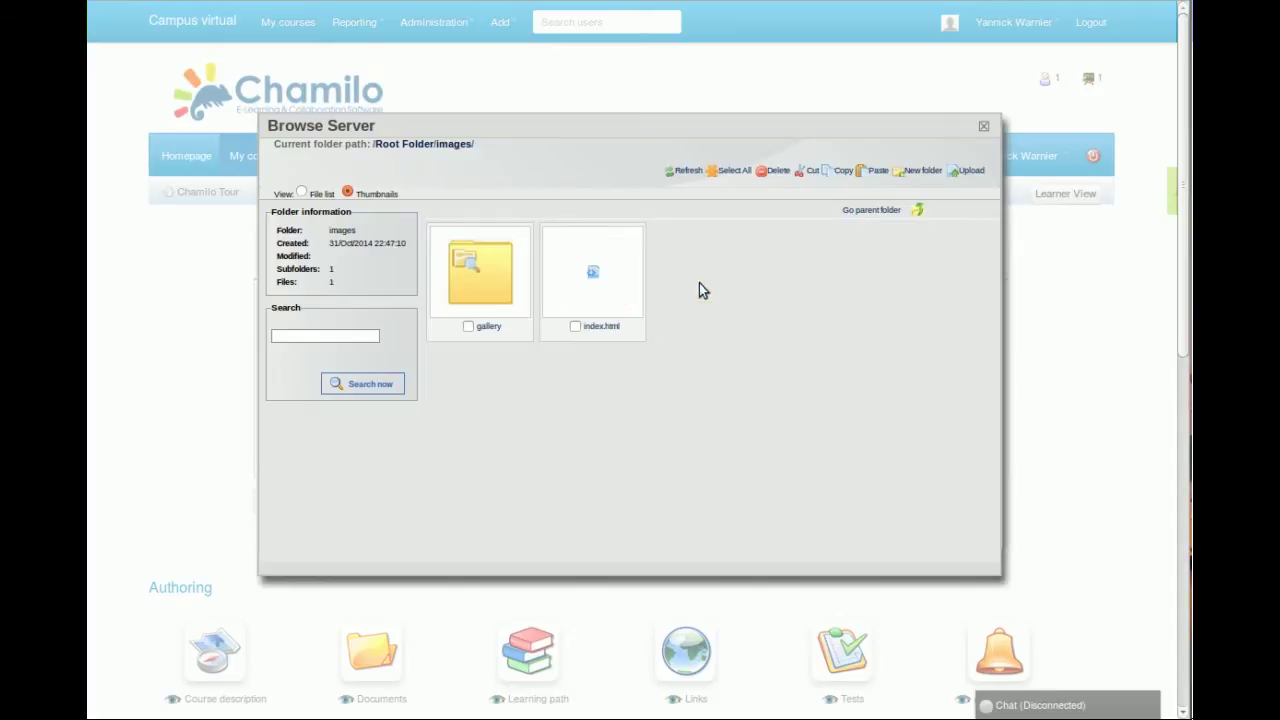
{"action": "left_click", "coordinate": [480, 272]}
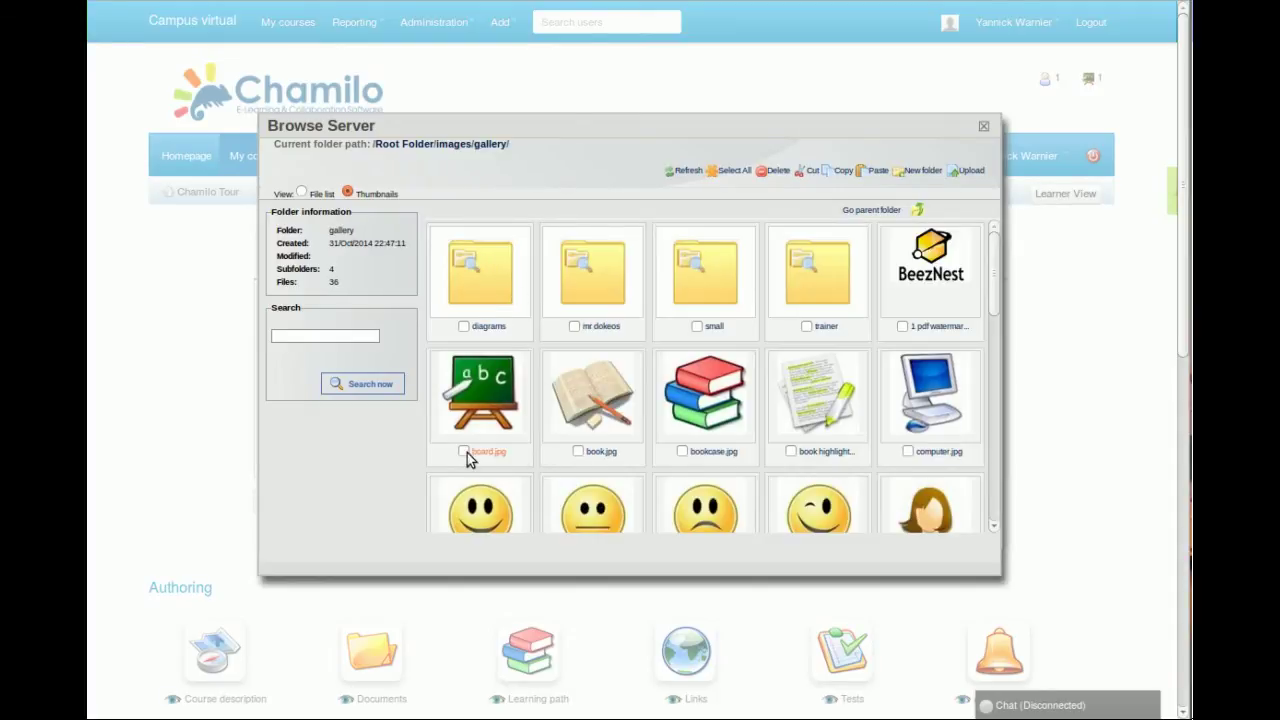
{"action": "left_click", "coordinate": [465, 451]}
{"action": "left_click", "coordinate": [309, 295]}
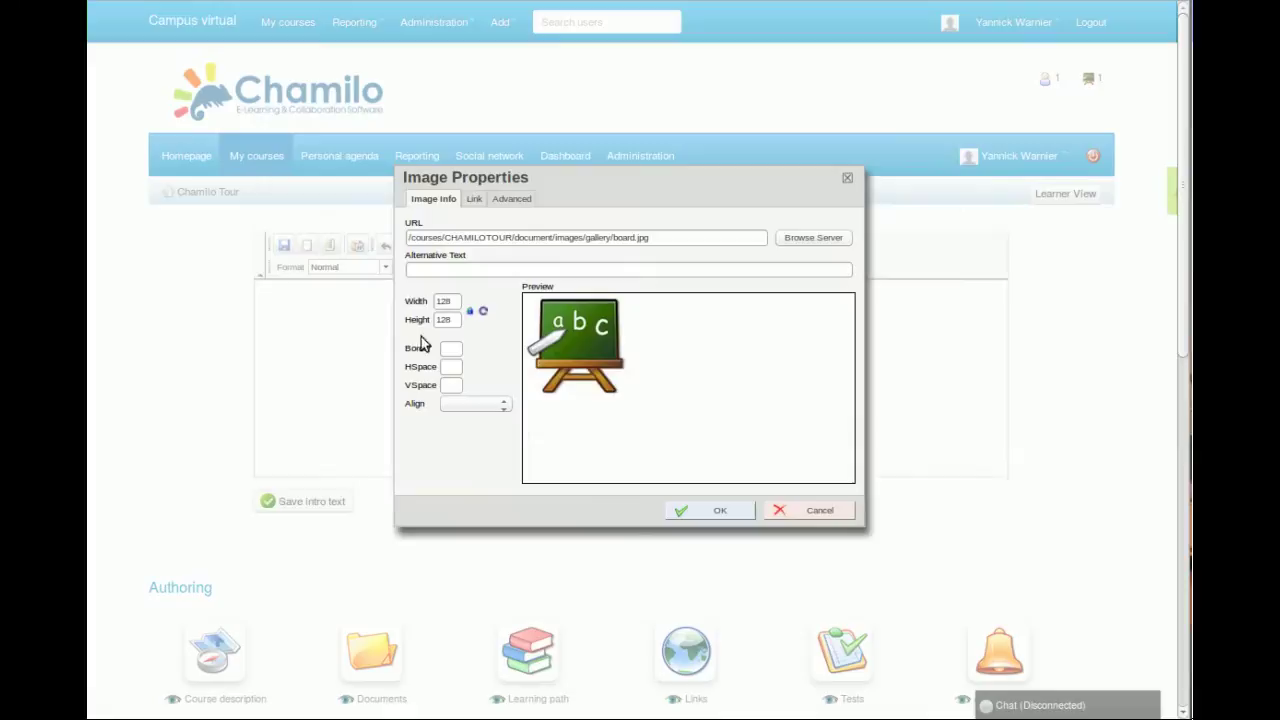
{"action": "left_click", "coordinate": [690, 509]}
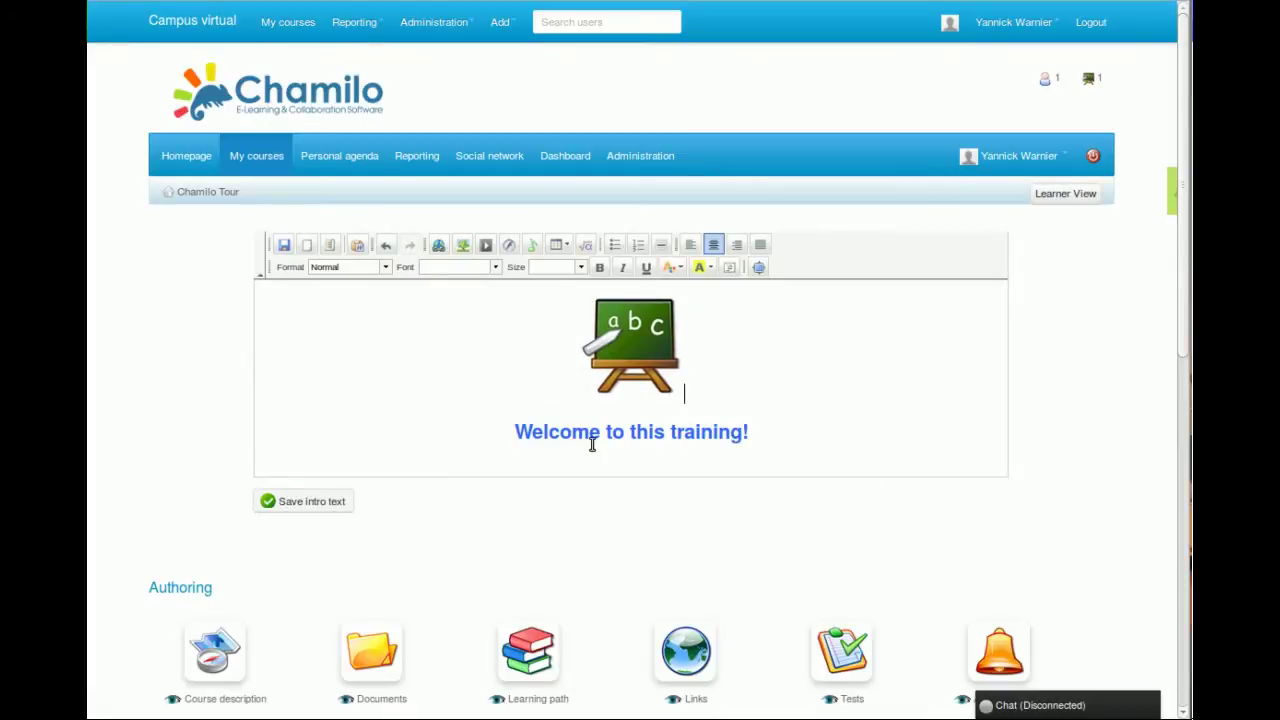
Reset the welcome heading colour to automatic black and save the intro text
{"action": "left_click_drag", "start_coordinate": [503, 424], "coordinate": [786, 443]}
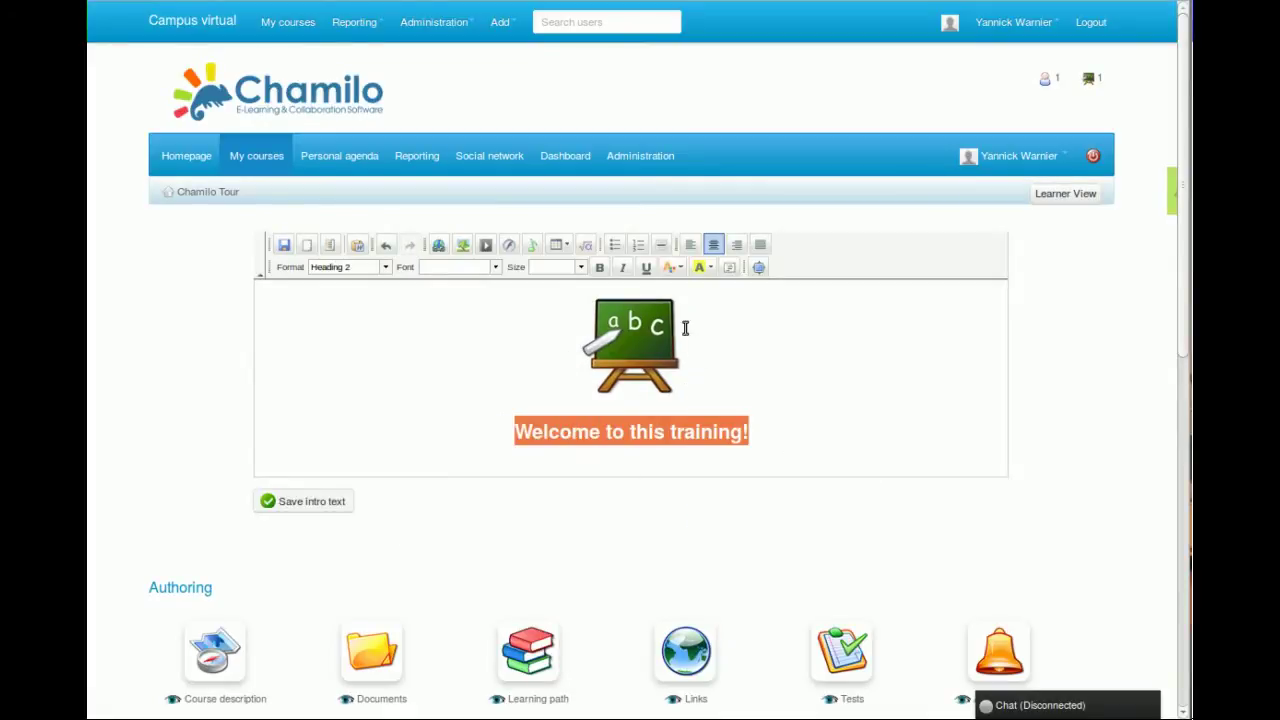
{"action": "left_click", "coordinate": [672, 267]}
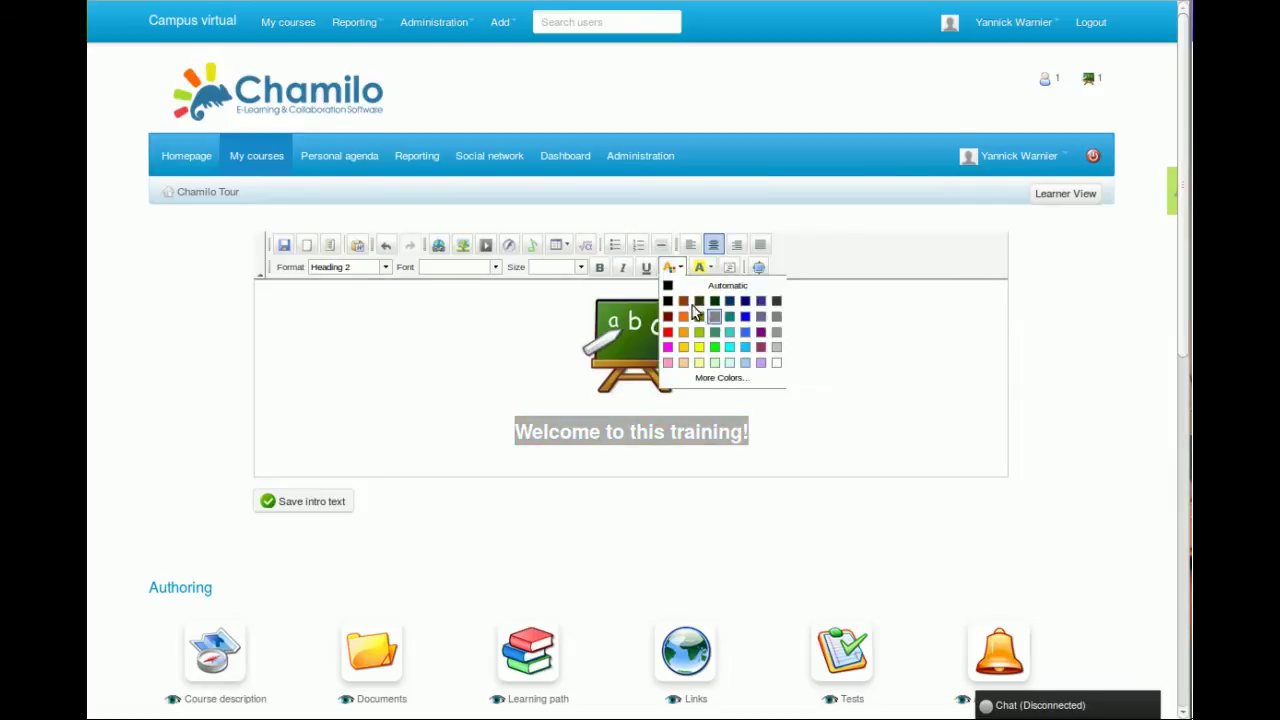
{"action": "left_click", "coordinate": [692, 288]}
{"action": "left_click", "coordinate": [469, 340]}
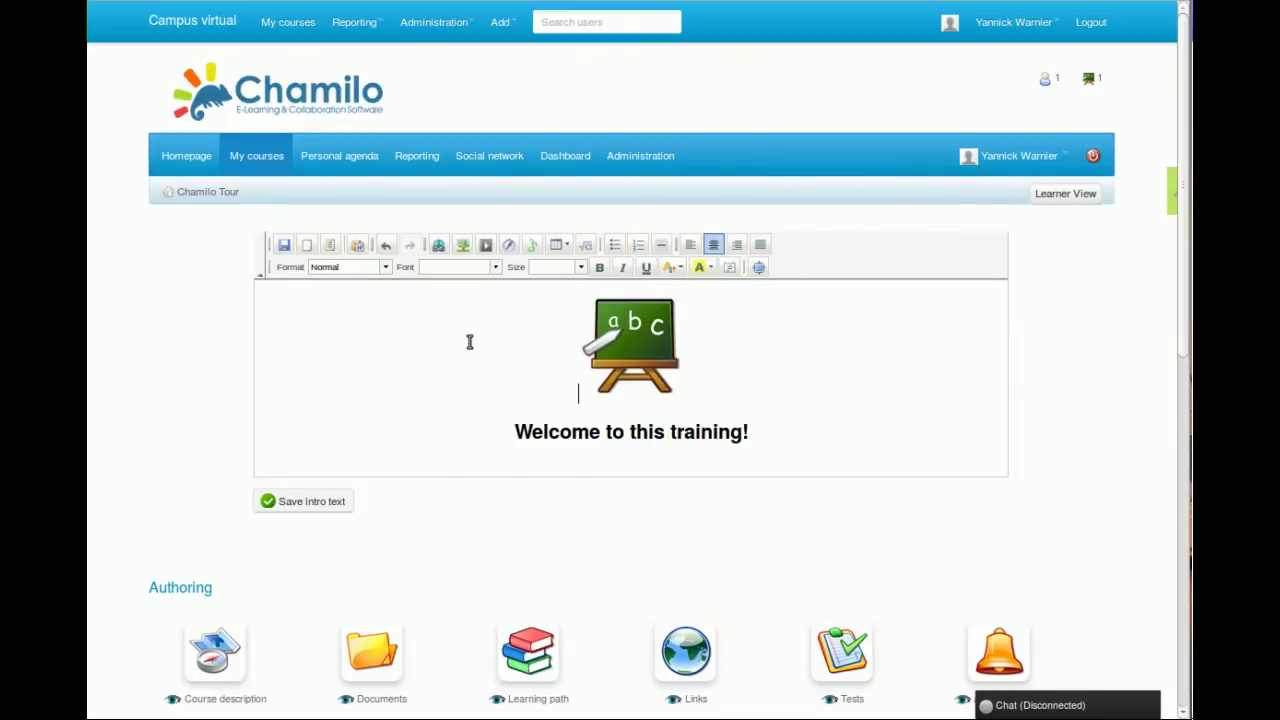
{"action": "left_click", "coordinate": [287, 500]}
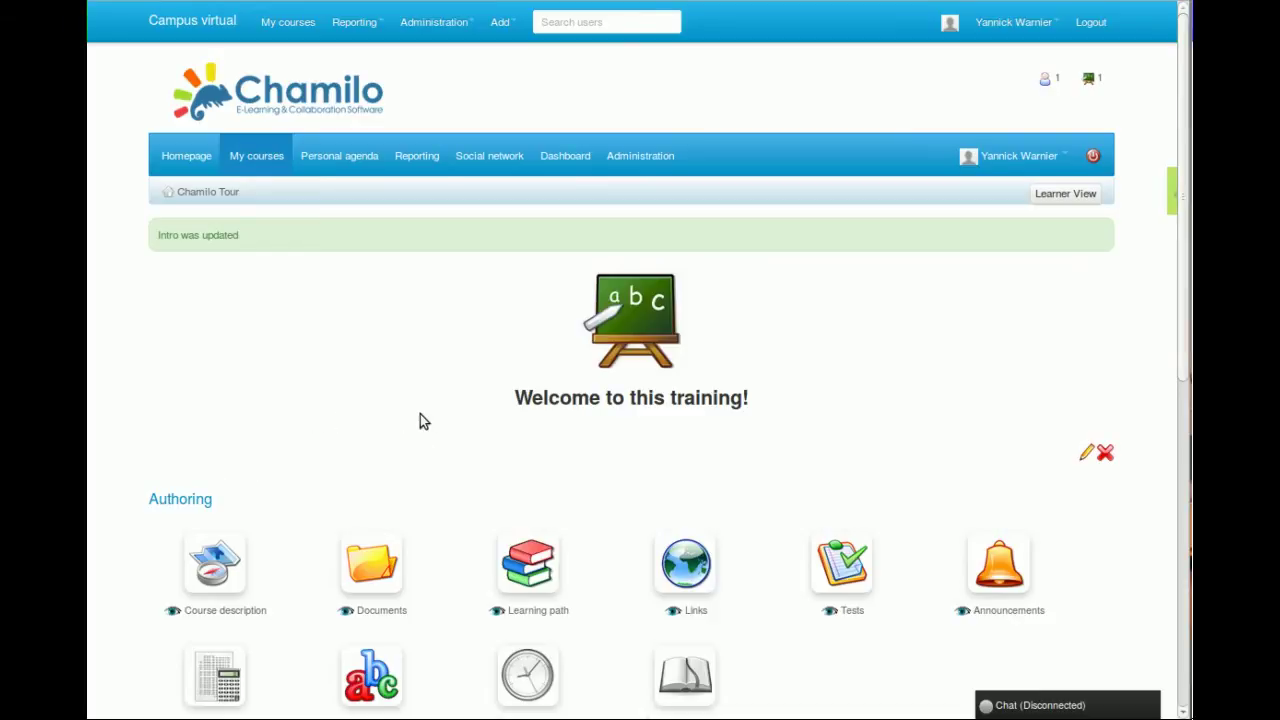
Scroll through the Authoring, Interaction and Administration sections, highlighting their titles
{"action": "scroll", "coordinate": [420, 414], "scroll_direction": "down", "scroll_amount": 5}
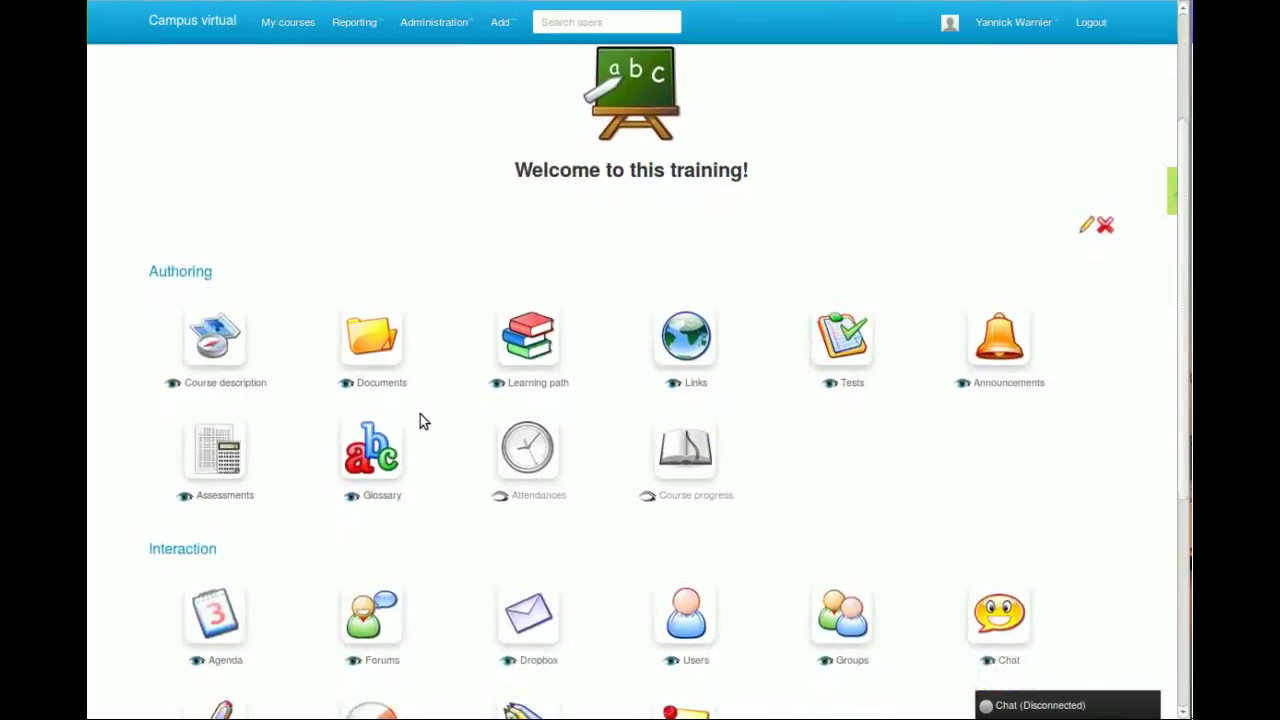
{"action": "scroll", "coordinate": [420, 421], "scroll_direction": "down", "scroll_amount": 2}
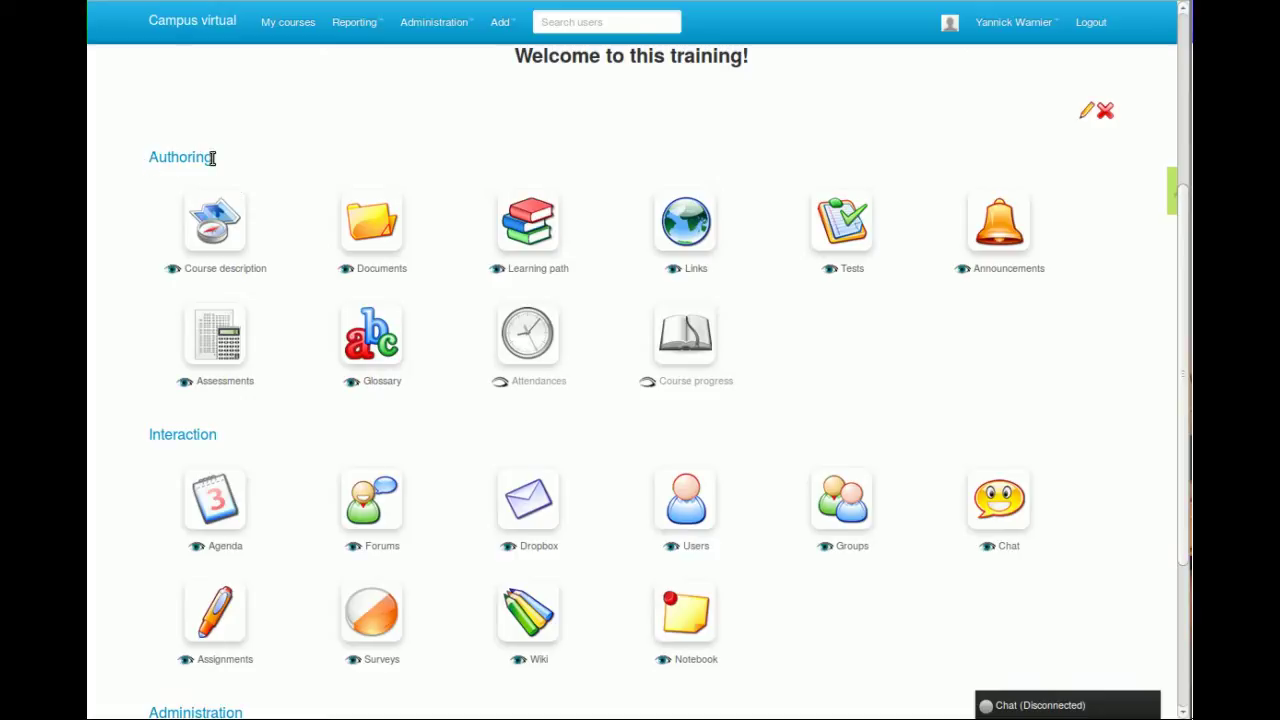
{"action": "left_click_drag", "start_coordinate": [214, 157], "coordinate": [147, 159]}
{"action": "left_click", "coordinate": [148, 160]}
{"action": "double_click", "coordinate": [151, 157]}
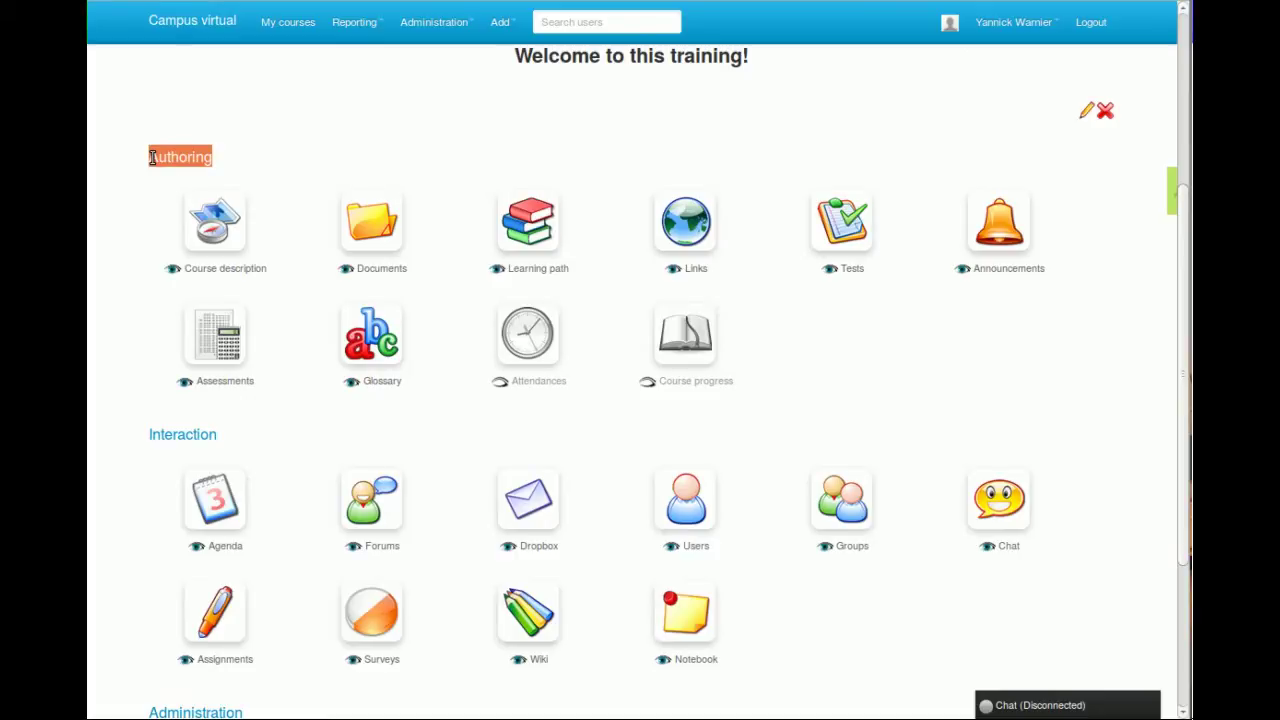
{"action": "scroll", "coordinate": [120, 234], "scroll_direction": "down", "scroll_amount": 2}
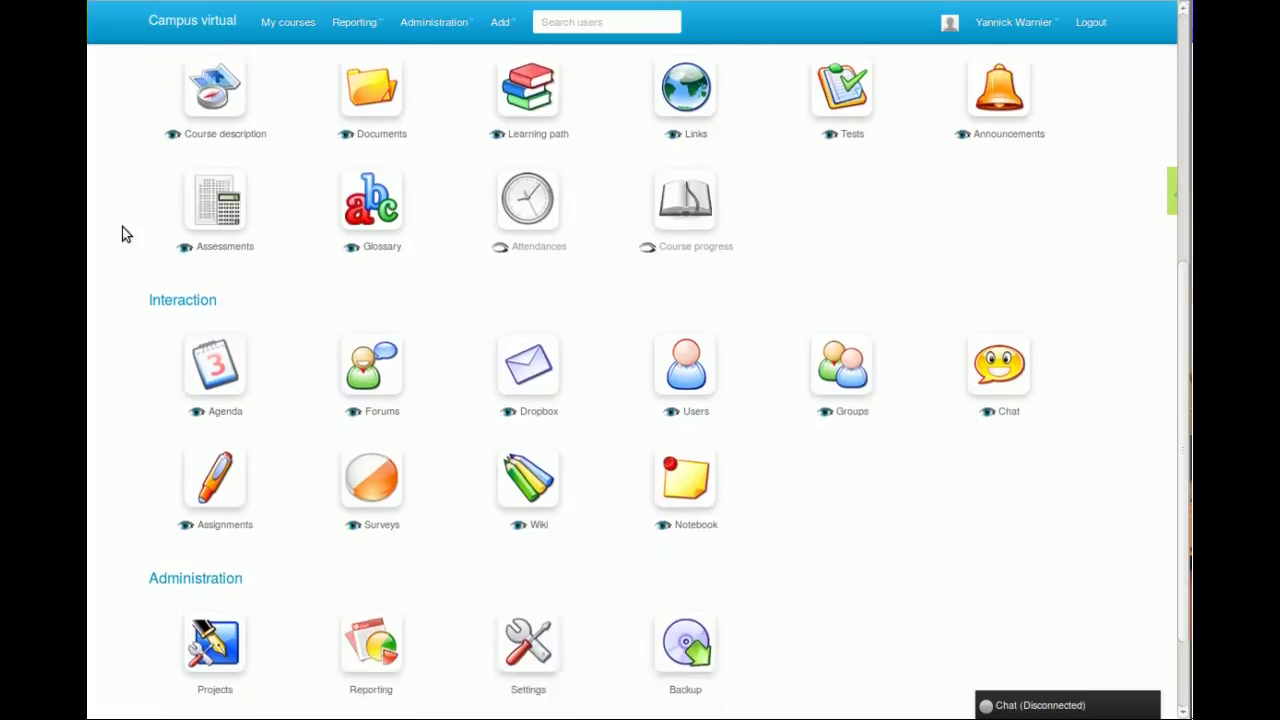
{"action": "left_click_drag", "start_coordinate": [217, 236], "coordinate": [148, 240]}
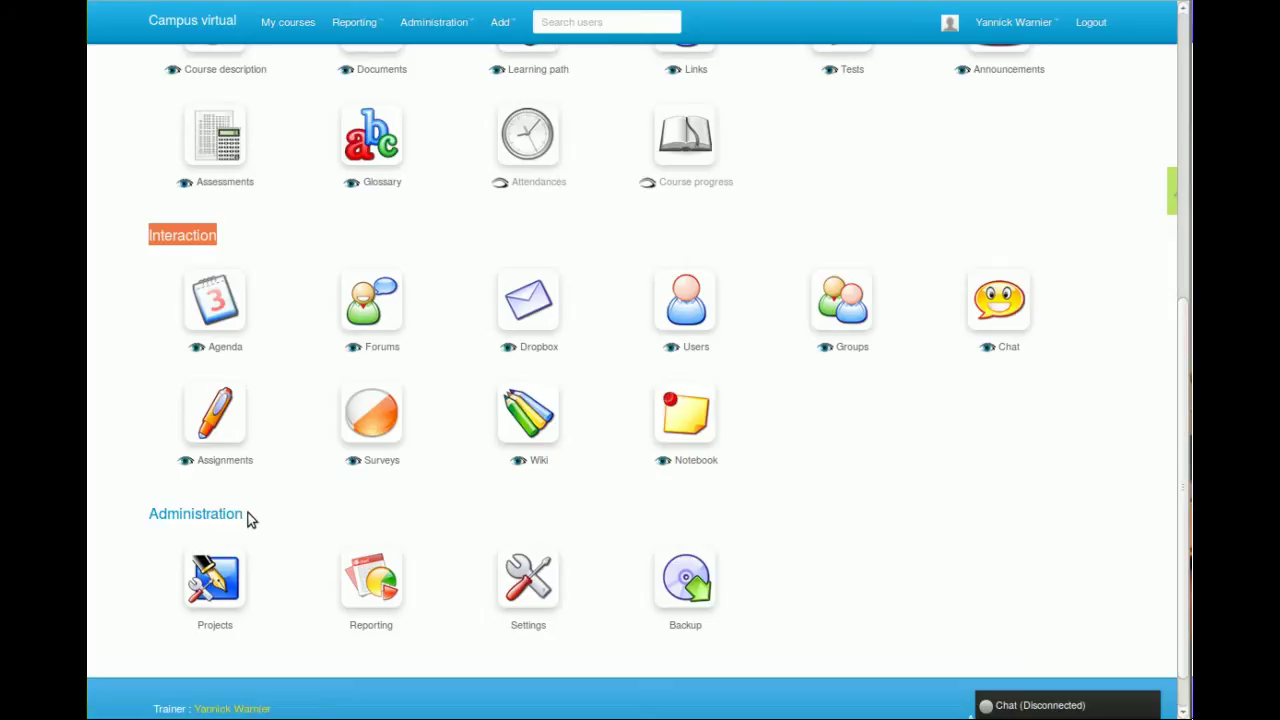
{"action": "left_click_drag", "start_coordinate": [249, 519], "coordinate": [148, 516]}
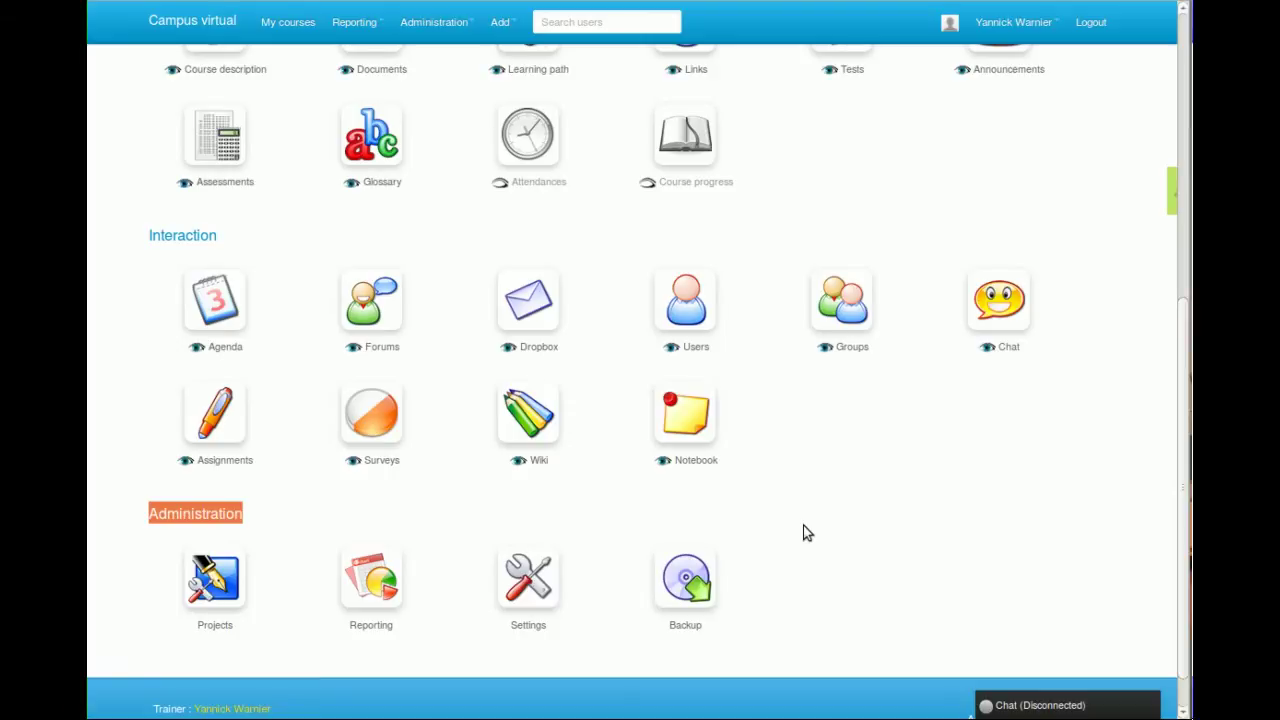
{"action": "scroll", "coordinate": [807, 533], "scroll_direction": "up", "scroll_amount": 5}
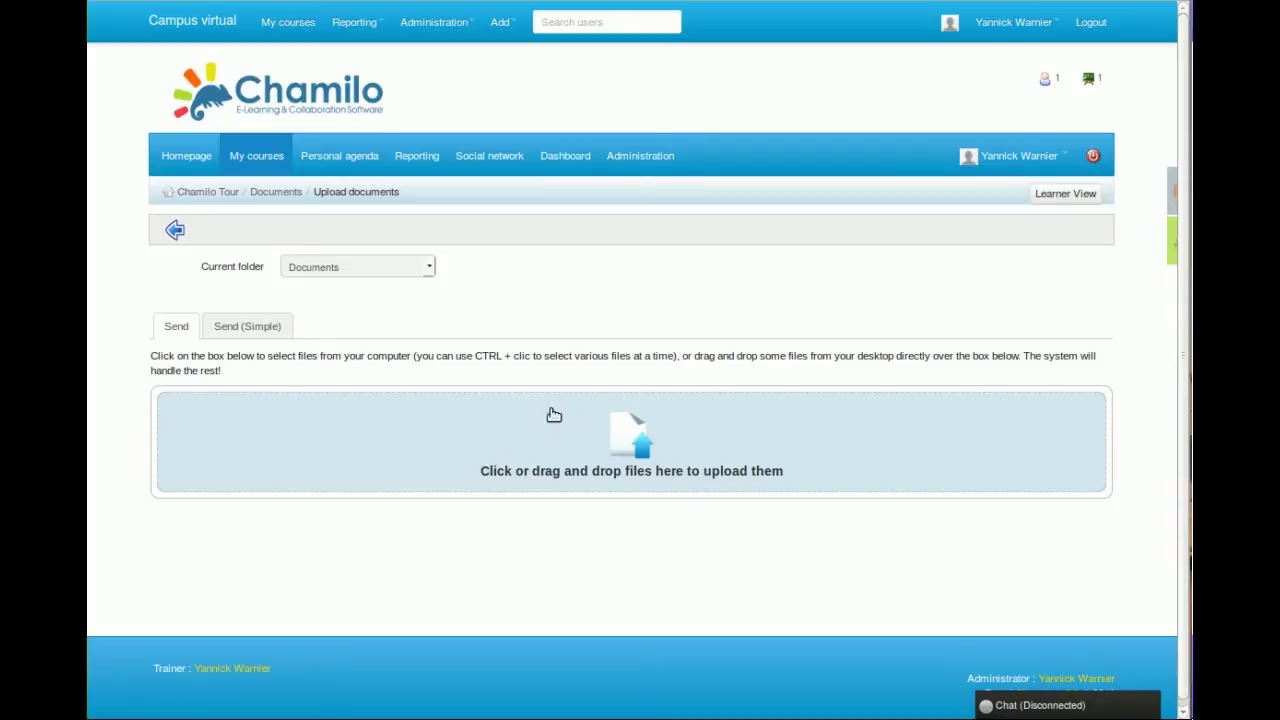
{"action": "left_click", "coordinate": [258, 199]}
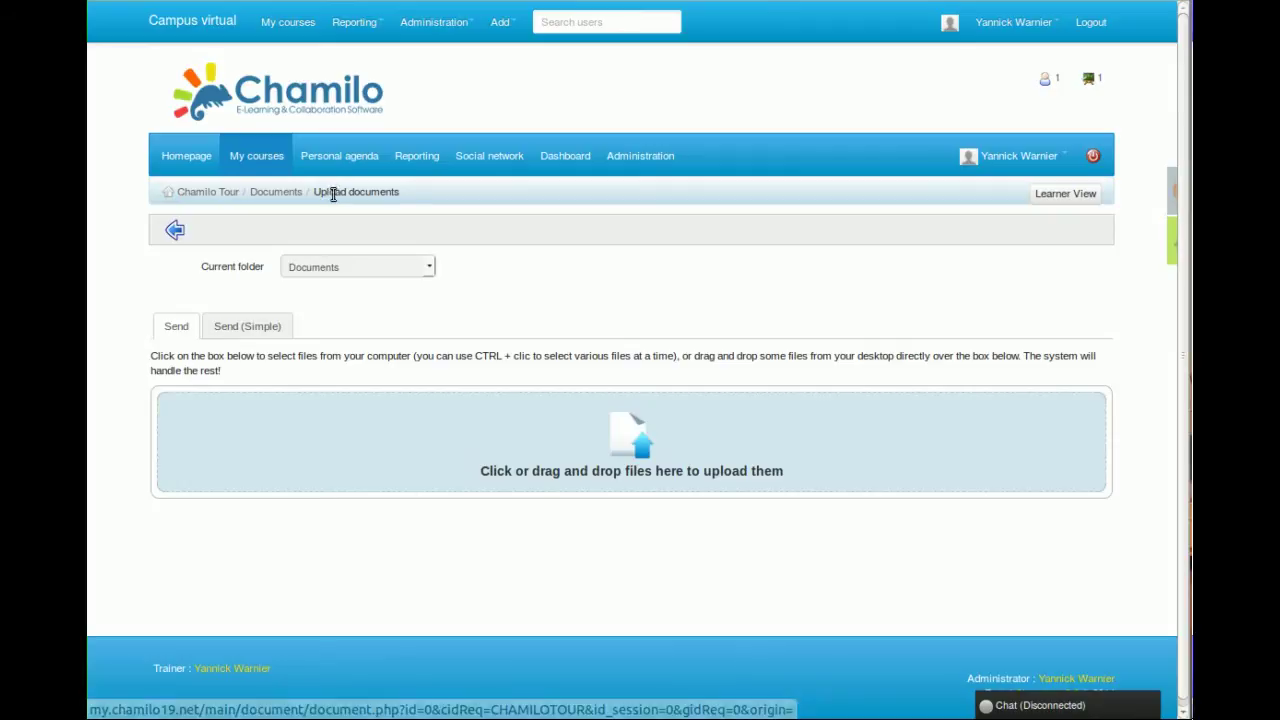
{"action": "left_click_drag", "start_coordinate": [314, 193], "coordinate": [398, 195]}
{"action": "left_click", "coordinate": [398, 195]}
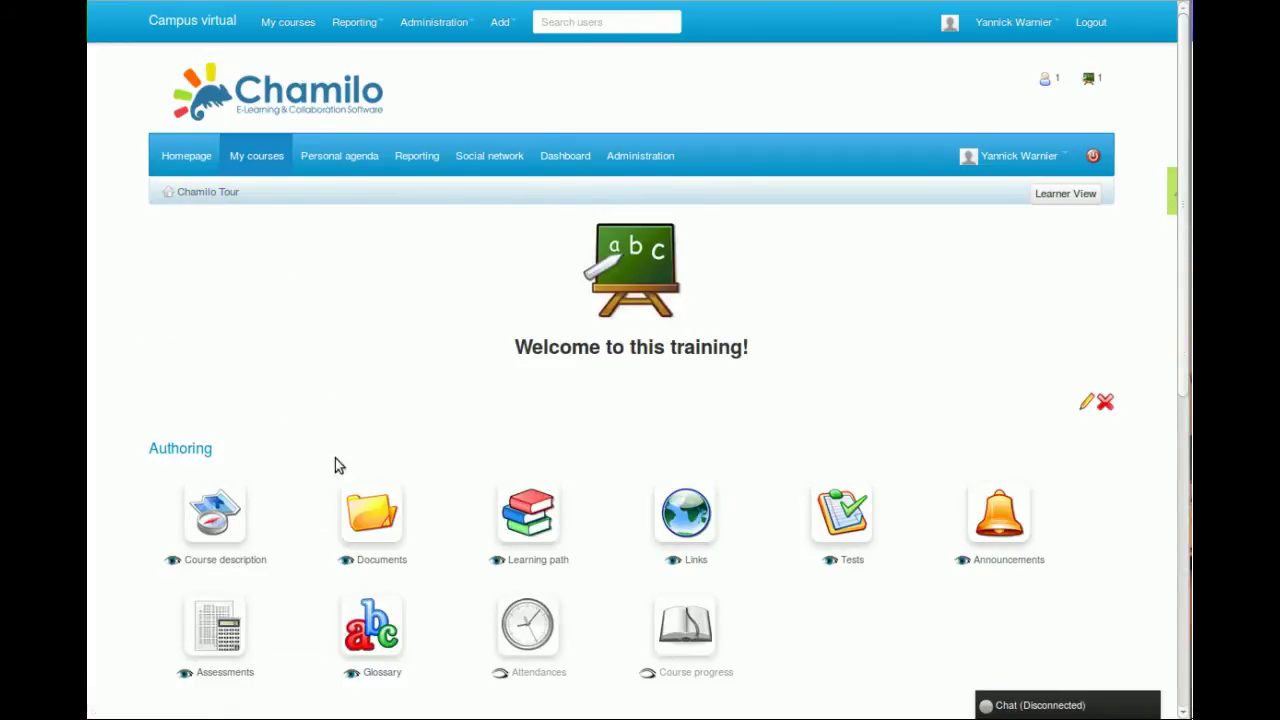
{"action": "left_click", "coordinate": [372, 528]}
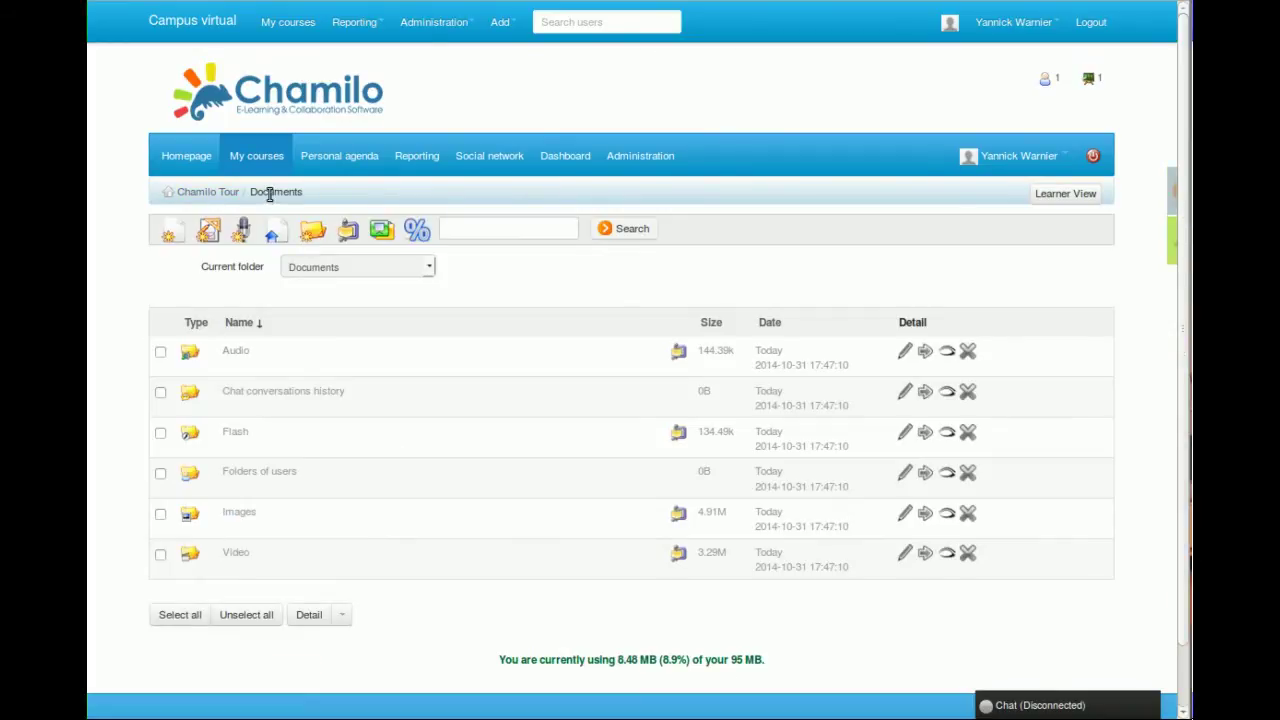
{"action": "left_click", "coordinate": [276, 238]}
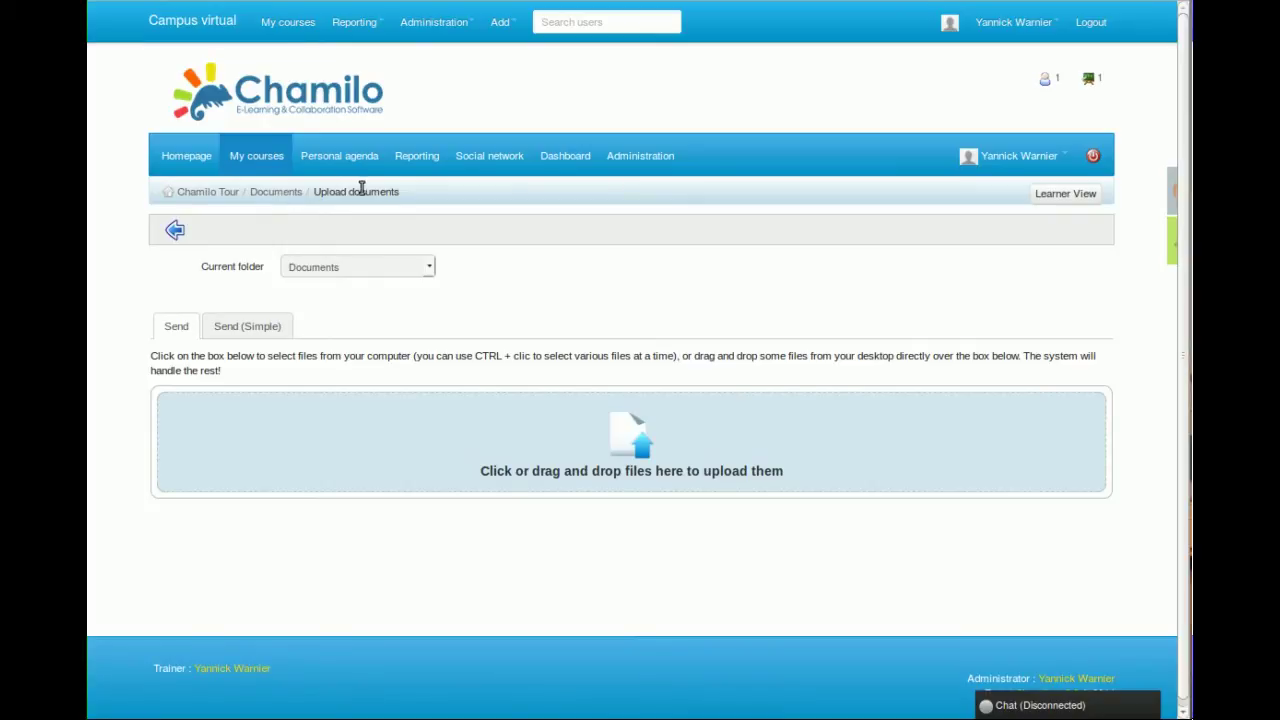
{"action": "left_click", "coordinate": [288, 206]}
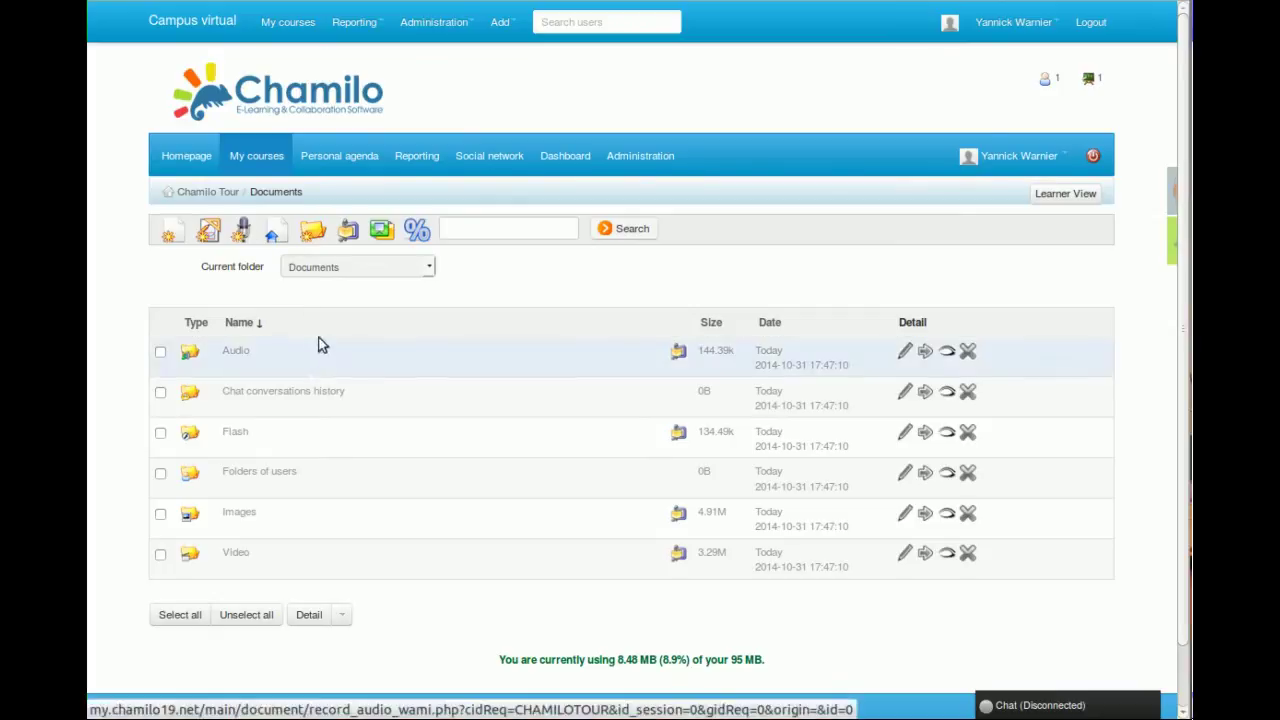
{"action": "left_click", "coordinate": [207, 193]}
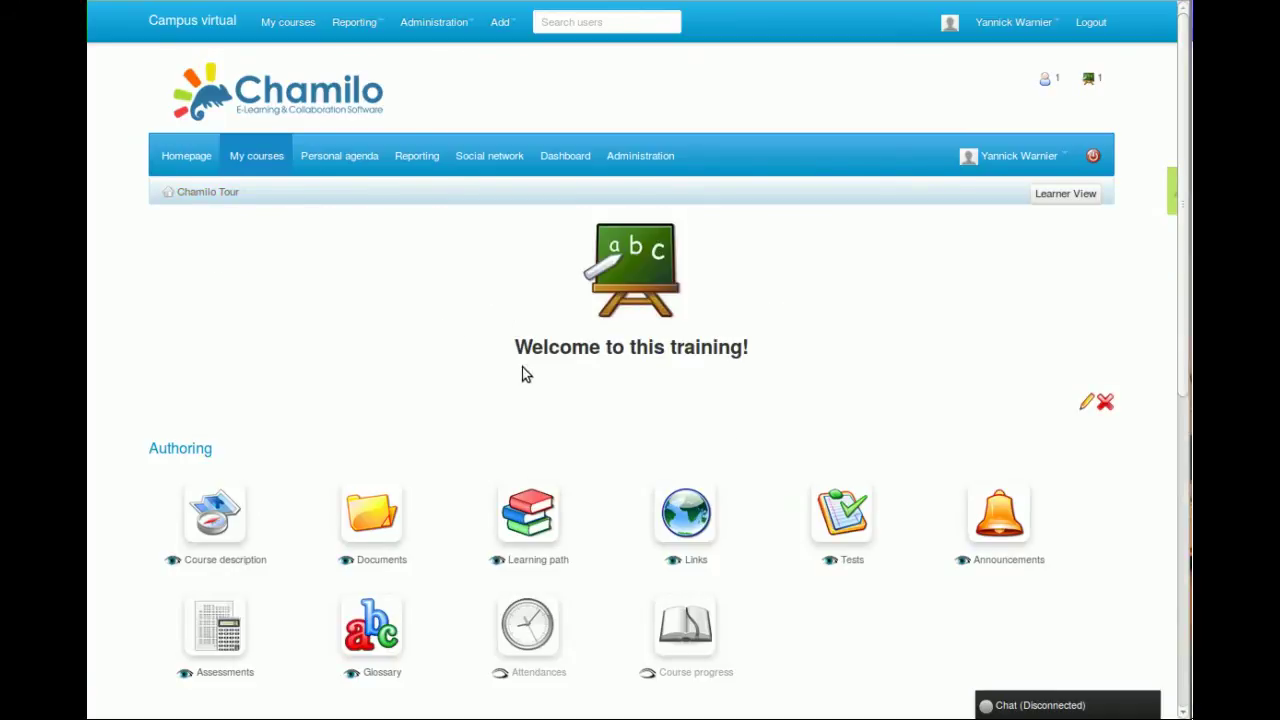
{"action": "left_click", "coordinate": [365, 515]}
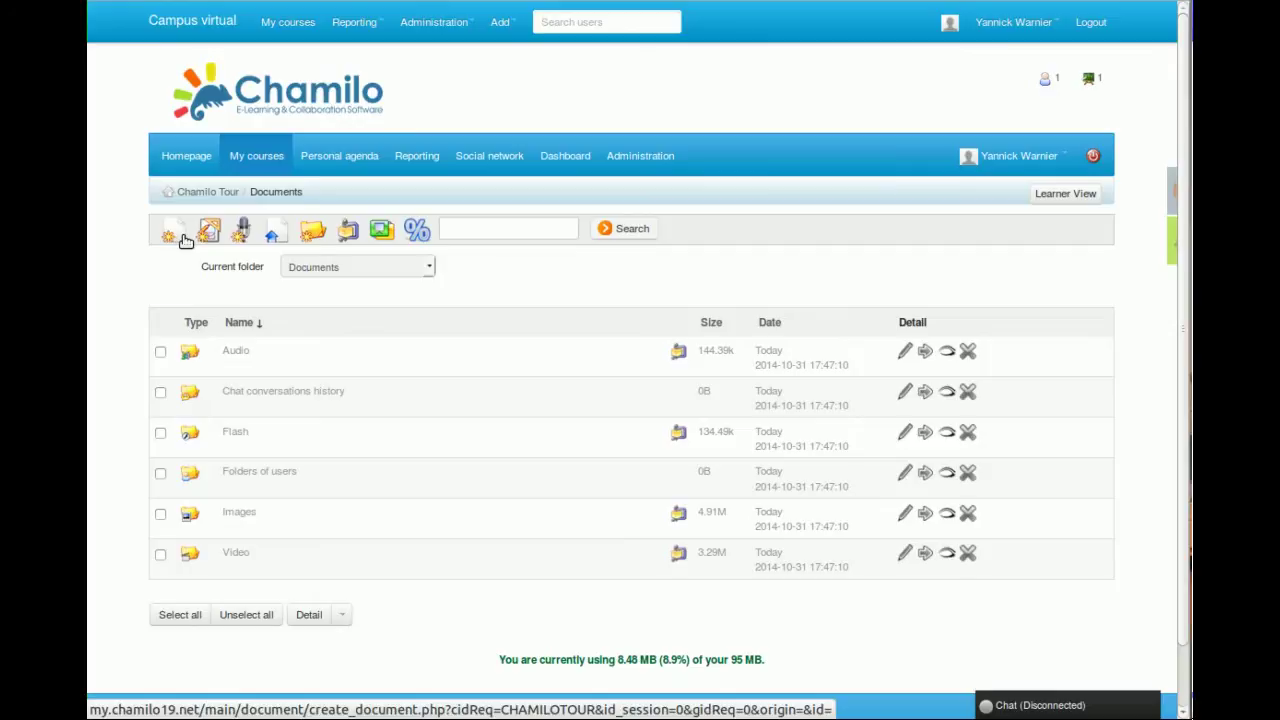
{"action": "left_click", "coordinate": [172, 236]}
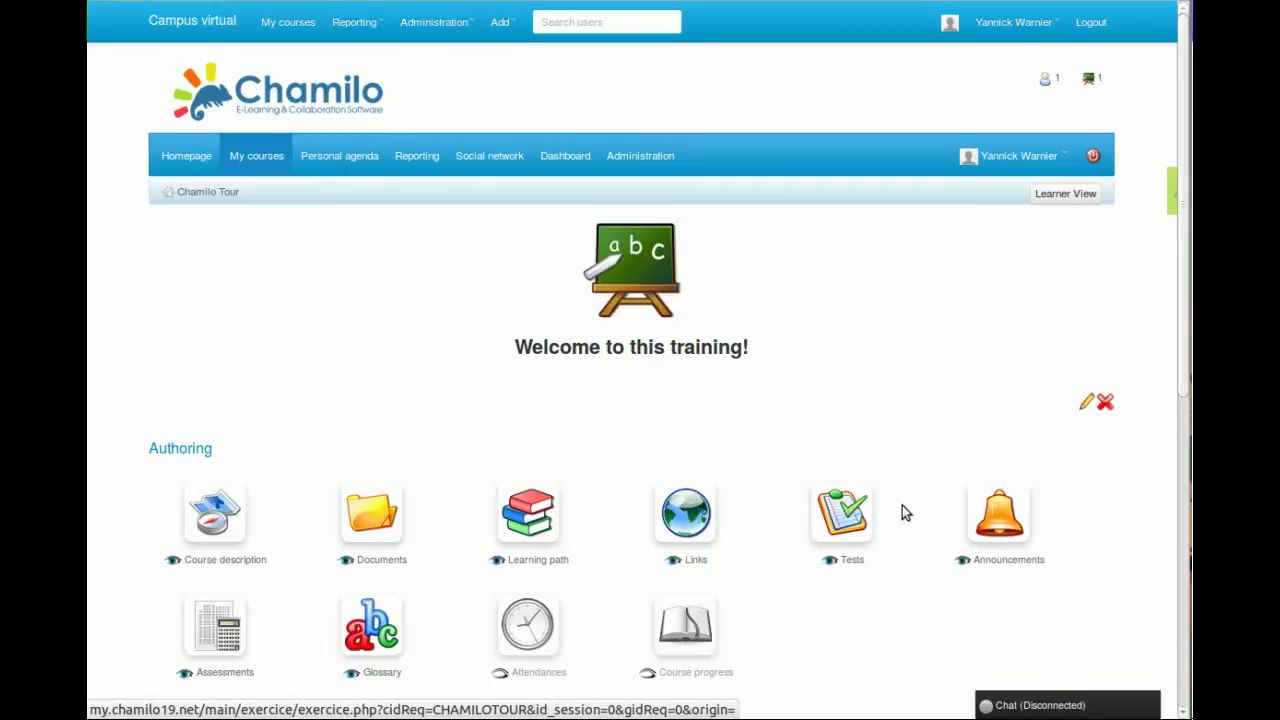
{"action": "scroll", "coordinate": [910, 513], "scroll_direction": "down", "scroll_amount": 3}
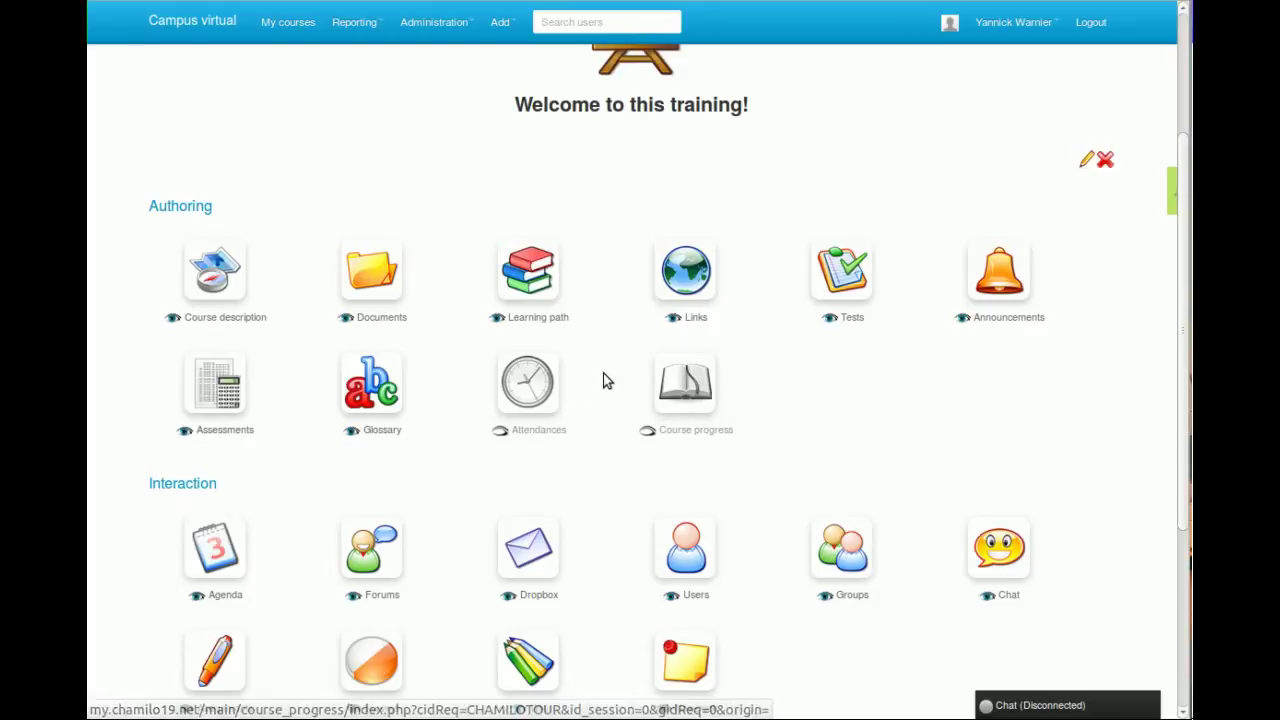
{"action": "scroll", "coordinate": [603, 380], "scroll_direction": "down", "scroll_amount": 3}
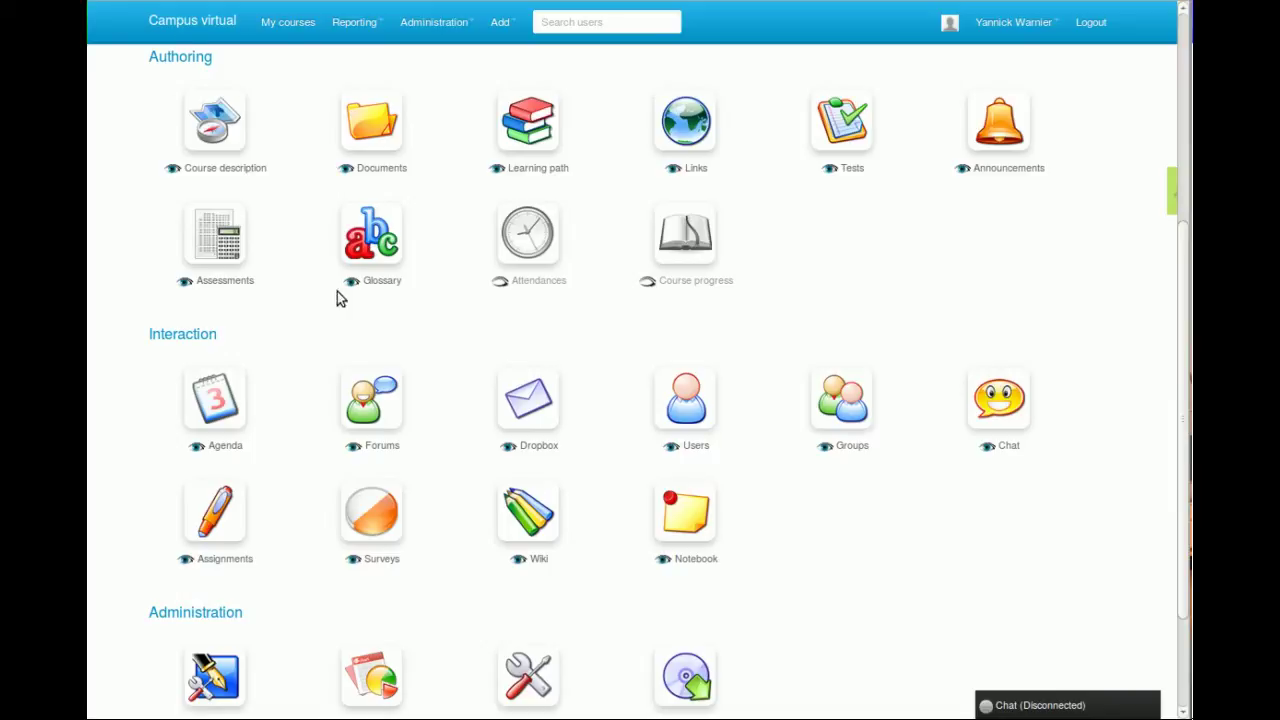
{"action": "scroll", "coordinate": [278, 375], "scroll_direction": "down", "scroll_amount": 2}
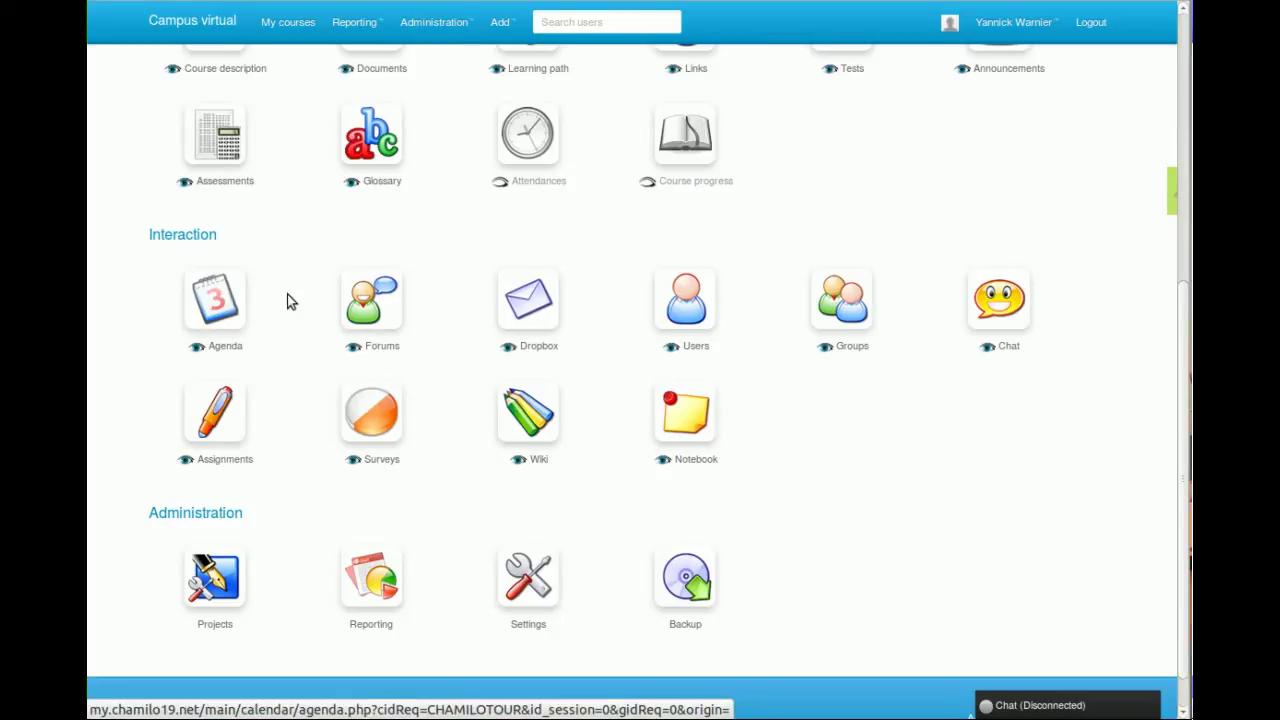
{"action": "scroll", "coordinate": [297, 302], "scroll_direction": "up", "scroll_amount": 1}
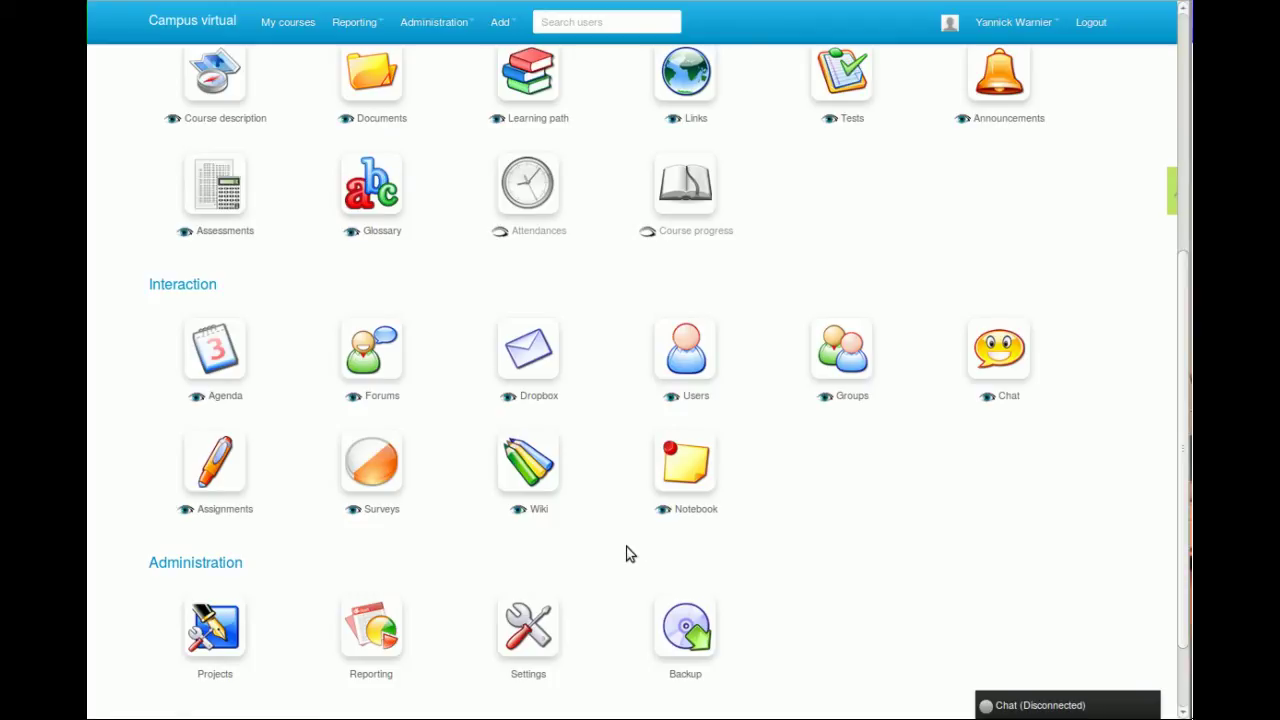
{"action": "scroll", "coordinate": [629, 554], "scroll_direction": "down", "scroll_amount": 1}
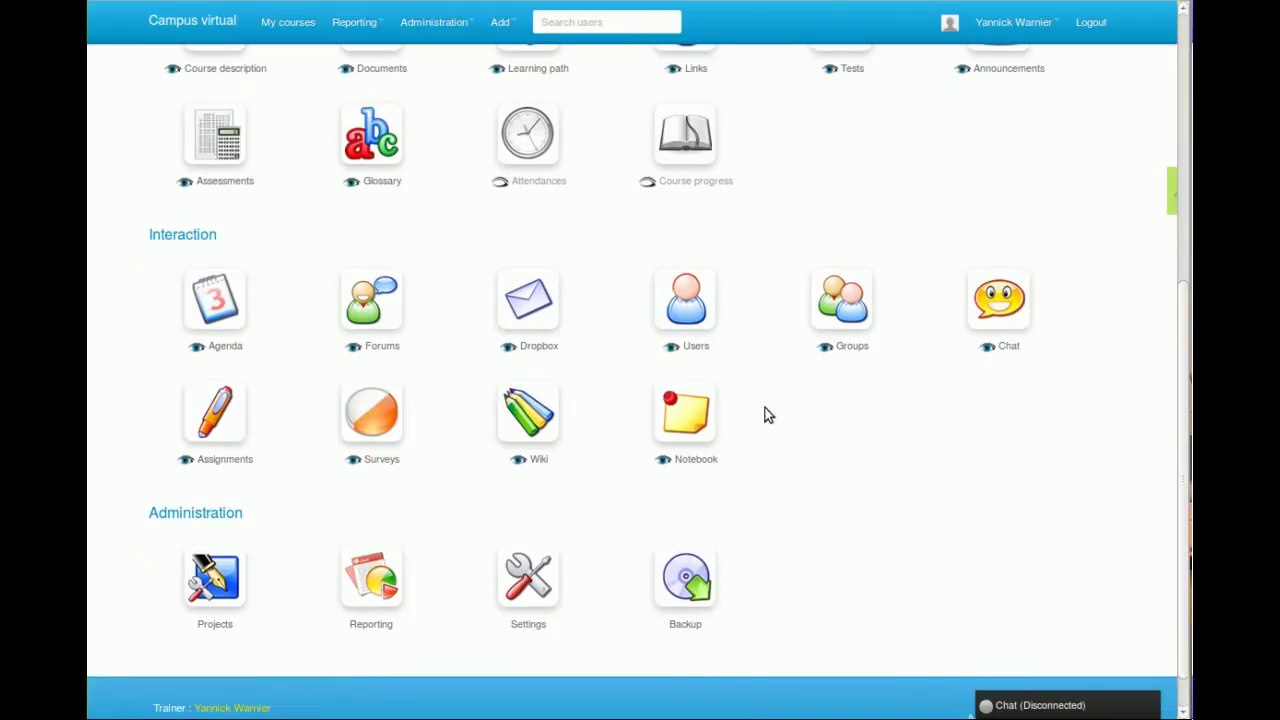
{"action": "scroll", "coordinate": [765, 405], "scroll_direction": "up", "scroll_amount": 3}
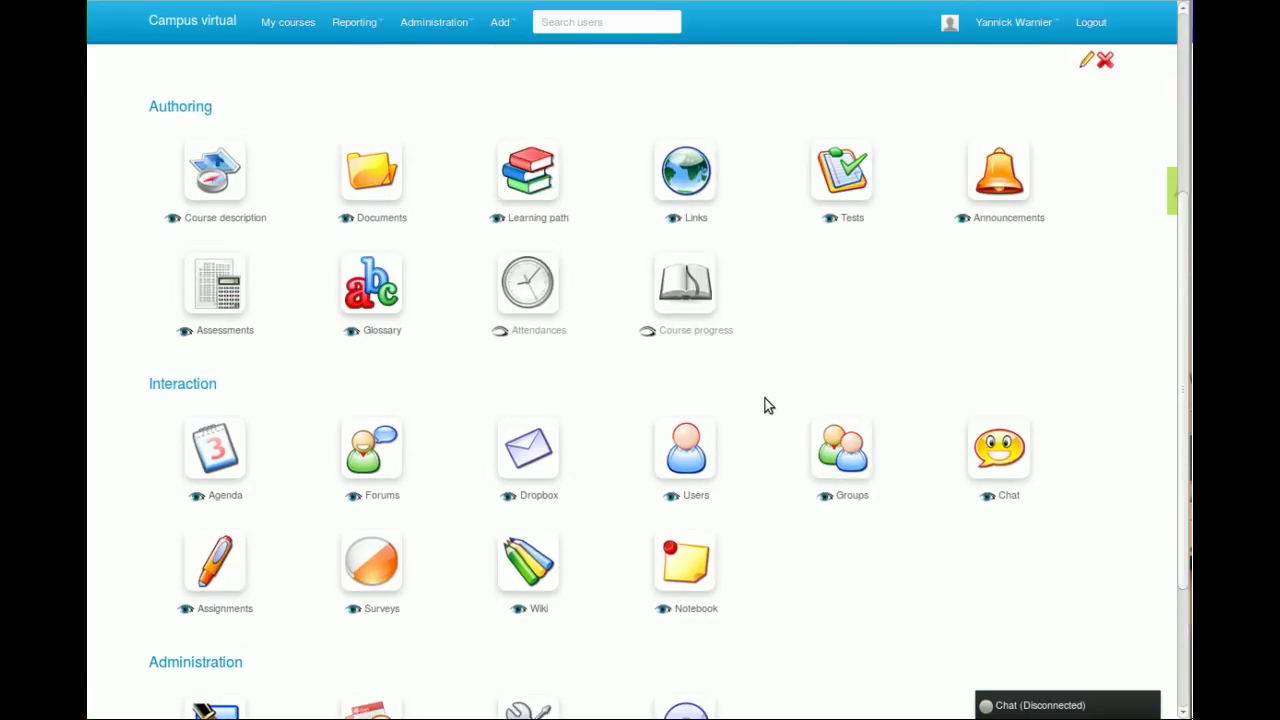
Hide Glossary, Course description, Learning path, Links, Tests and Announcements from learners
{"action": "left_click", "coordinate": [351, 330]}
{"action": "left_click", "coordinate": [171, 262]}
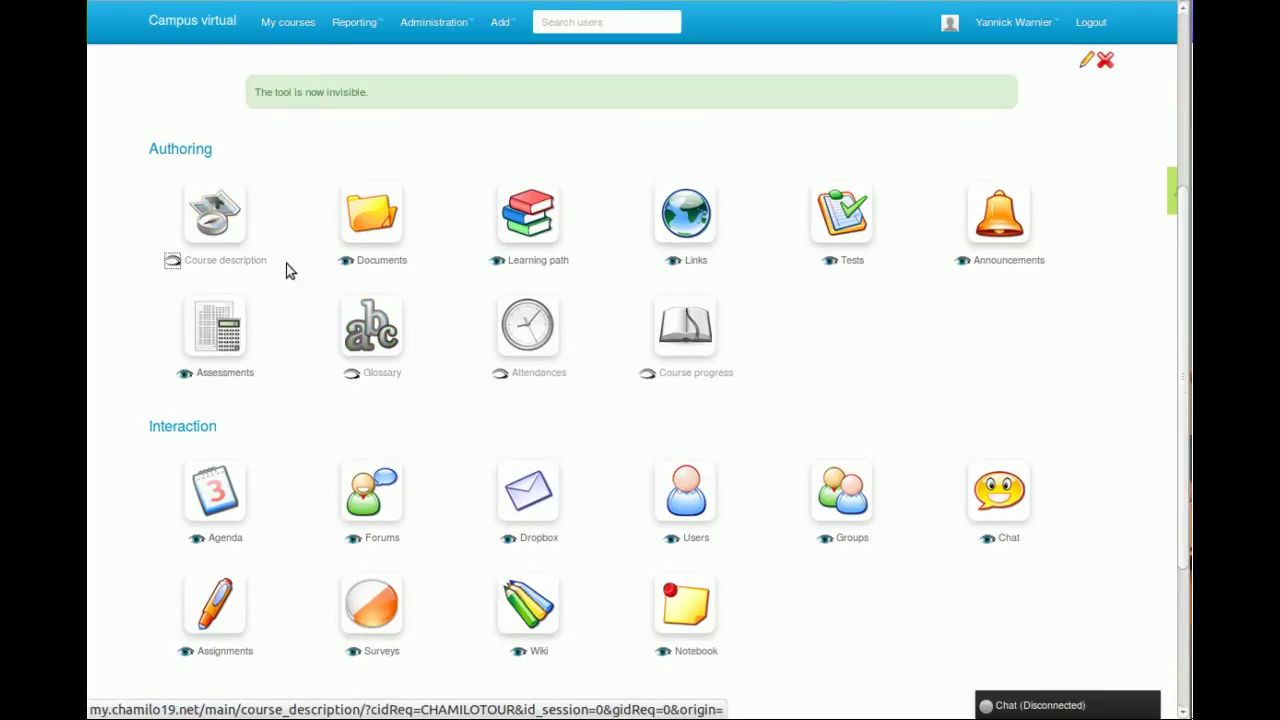
{"action": "left_click", "coordinate": [499, 262]}
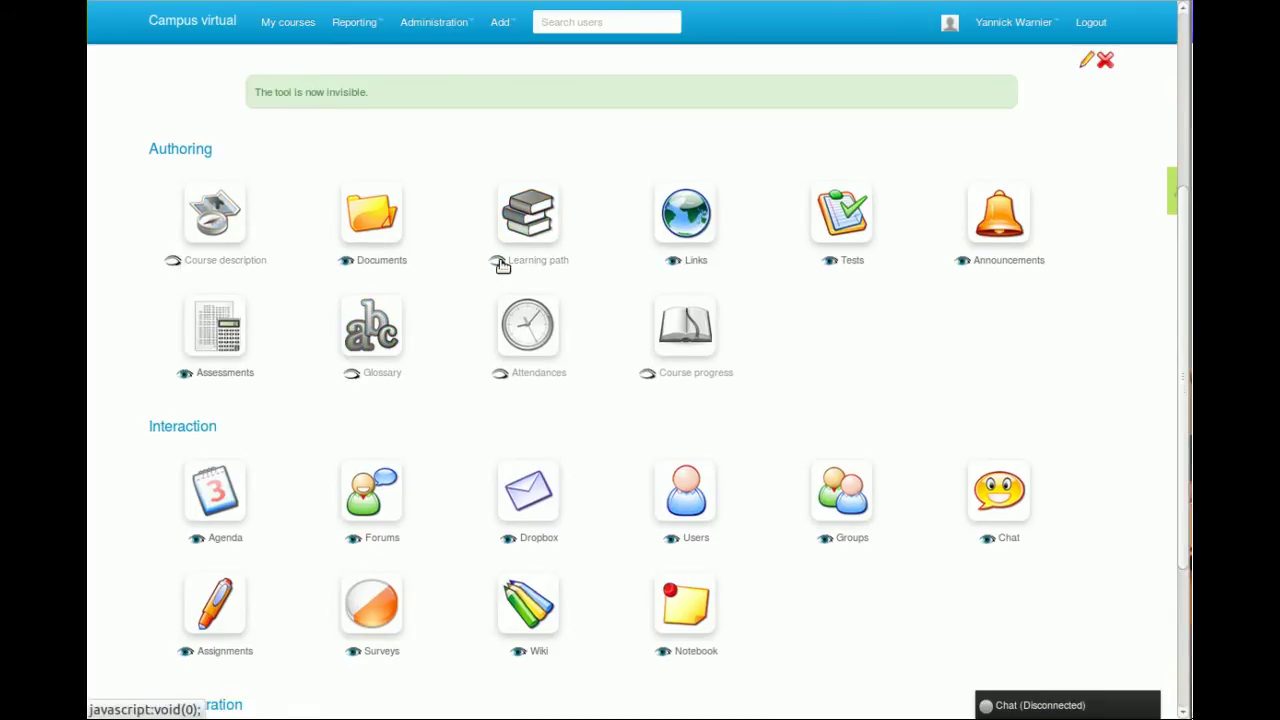
{"action": "left_click", "coordinate": [673, 262]}
{"action": "left_click", "coordinate": [829, 262]}
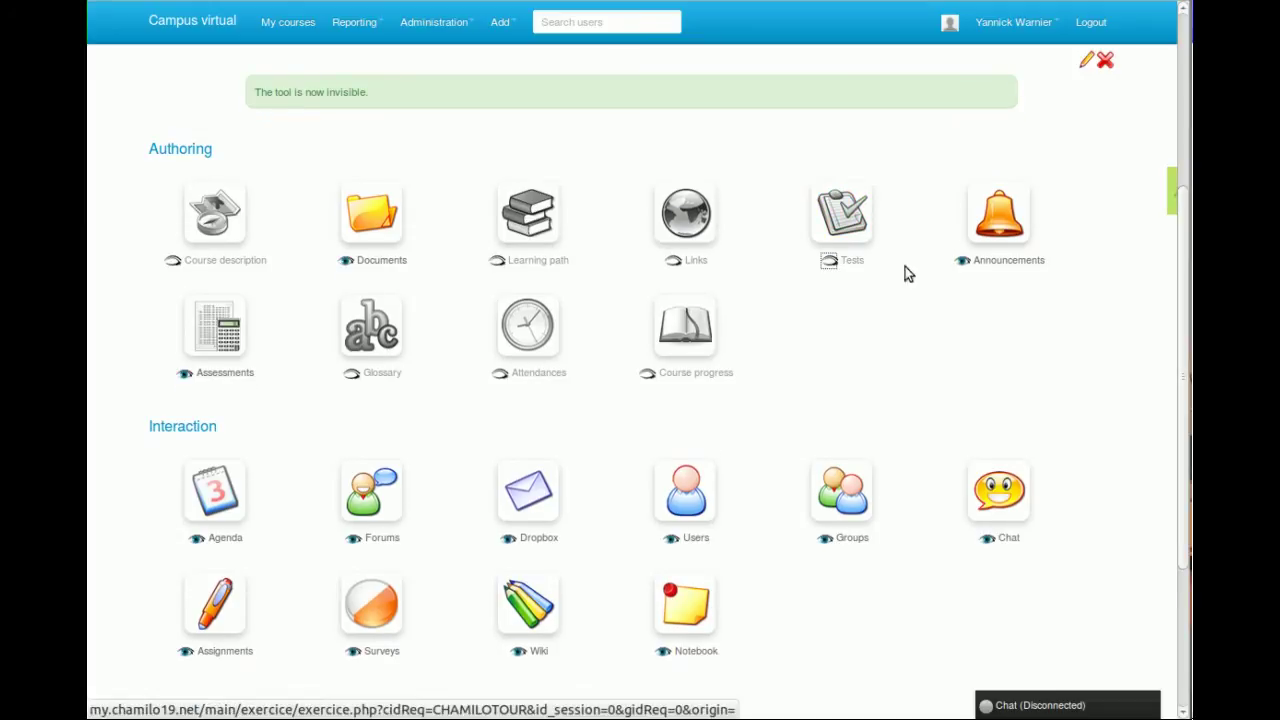
{"action": "left_click", "coordinate": [961, 262]}
Hide Chat, Groups, Users, Dropbox, Agenda, Assignments, Surveys, Assessments and Notebook, keeping Forums visible
{"action": "left_click", "coordinate": [986, 541]}
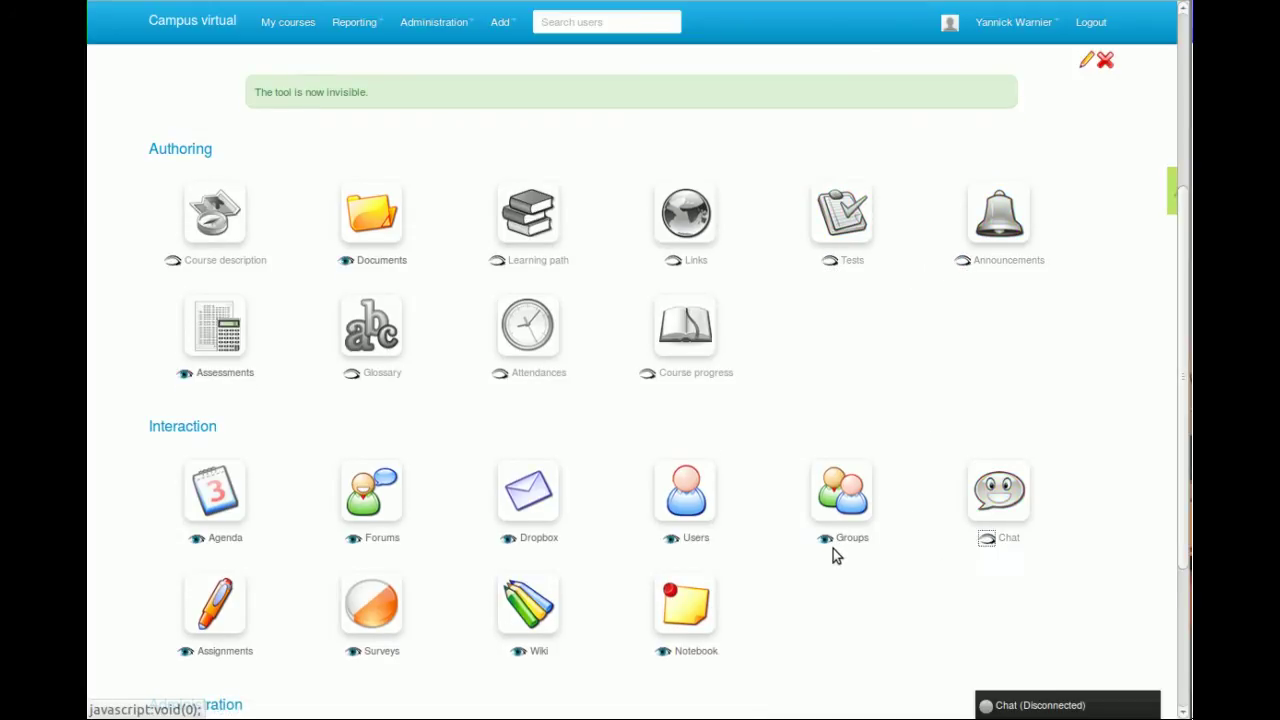
{"action": "left_click", "coordinate": [824, 540]}
{"action": "left_click", "coordinate": [671, 540]}
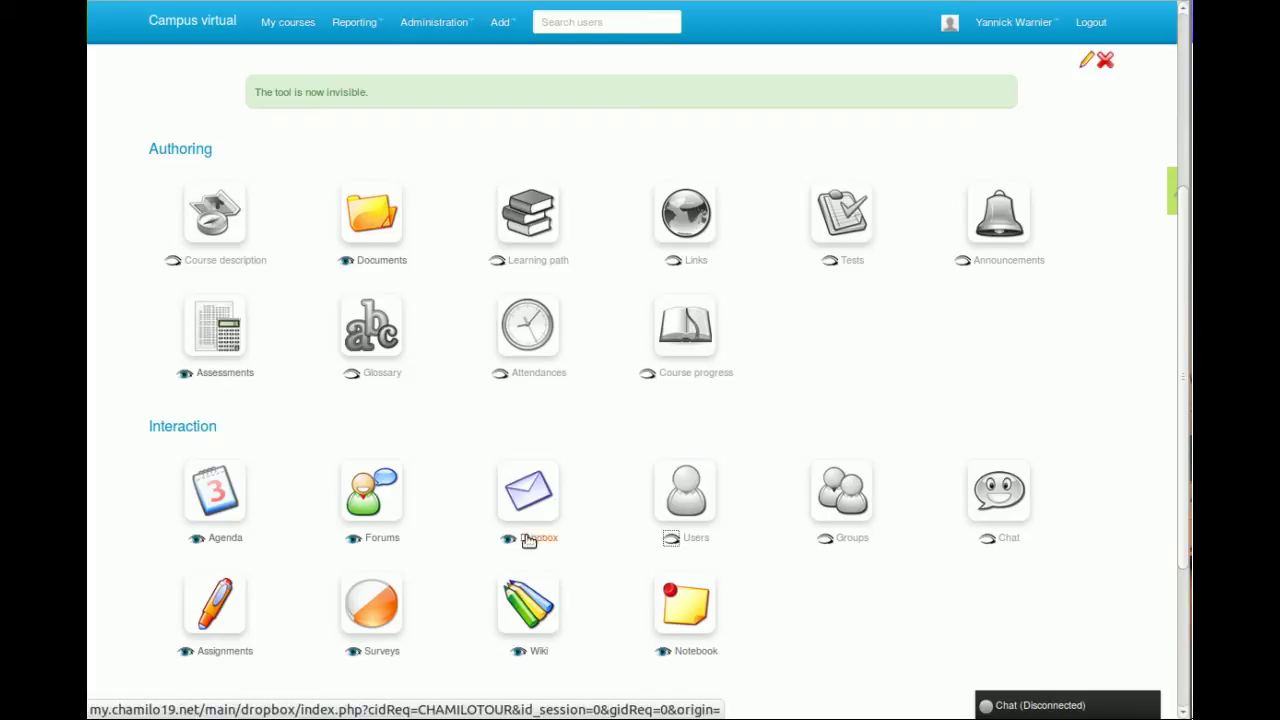
{"action": "left_click", "coordinate": [508, 539]}
{"action": "left_click", "coordinate": [354, 541]}
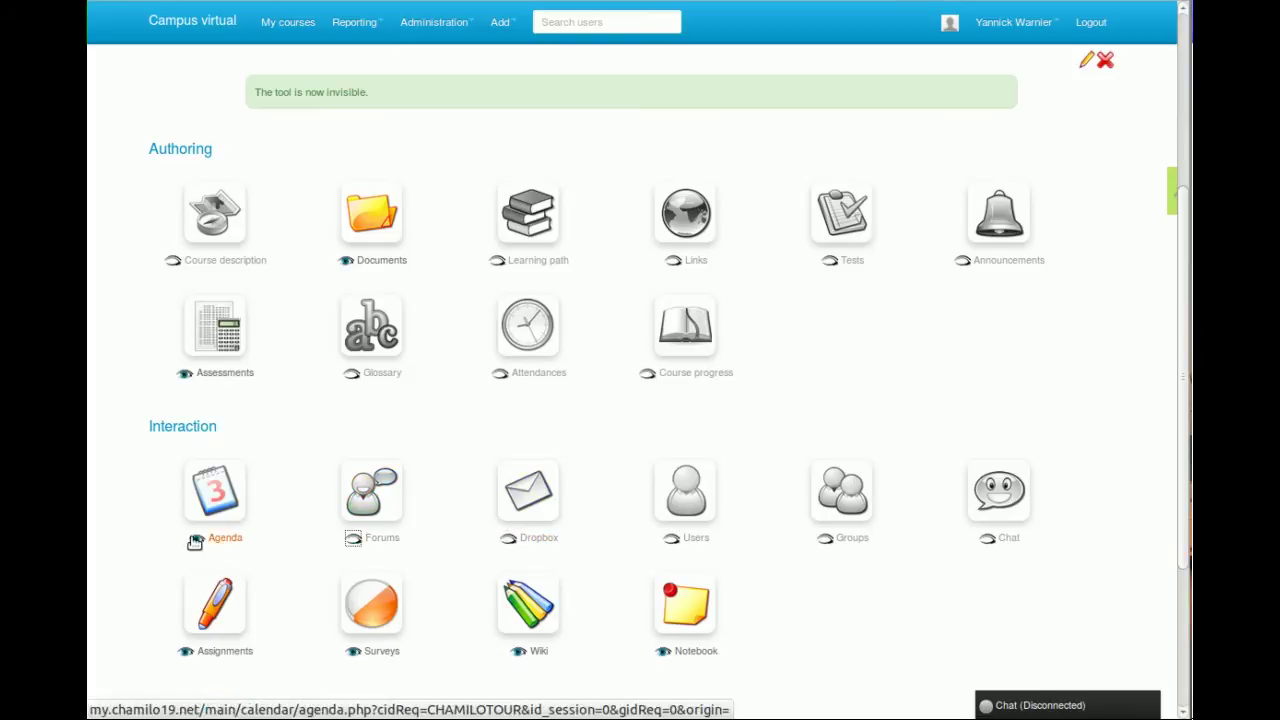
{"action": "left_click", "coordinate": [196, 539]}
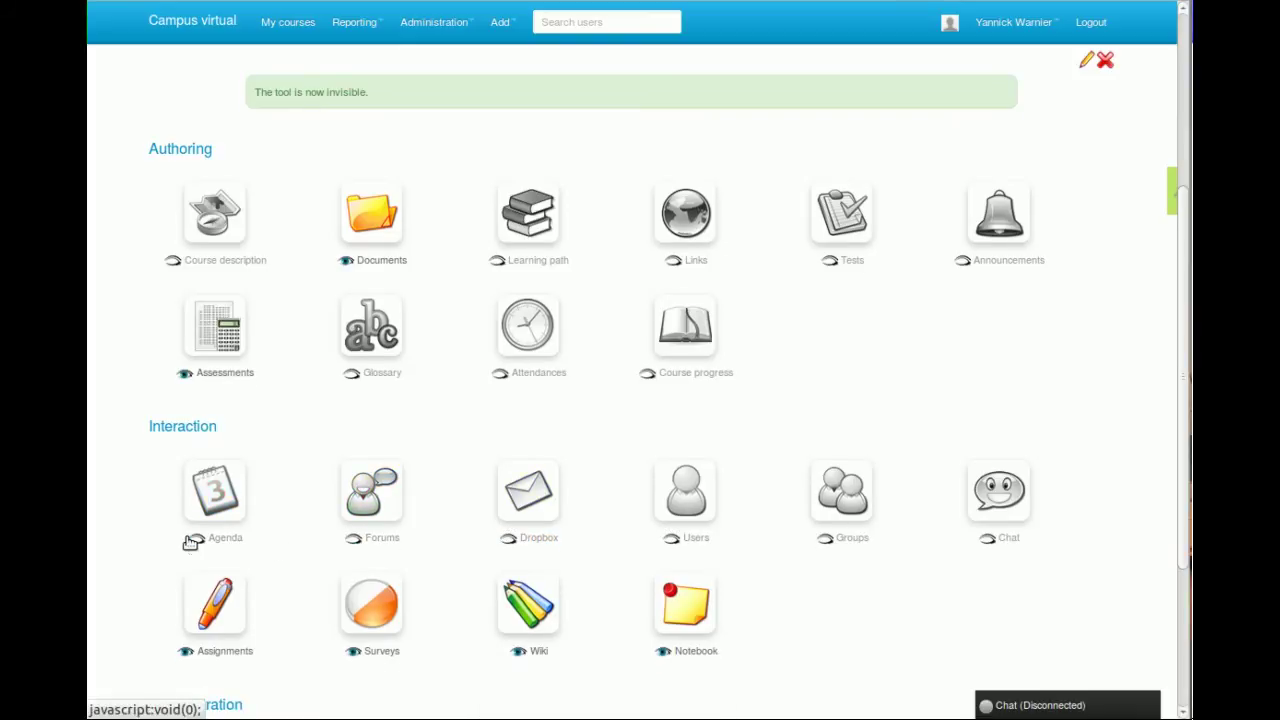
{"action": "left_click", "coordinate": [185, 651]}
{"action": "left_click", "coordinate": [352, 651]}
{"action": "left_click", "coordinate": [185, 372]}
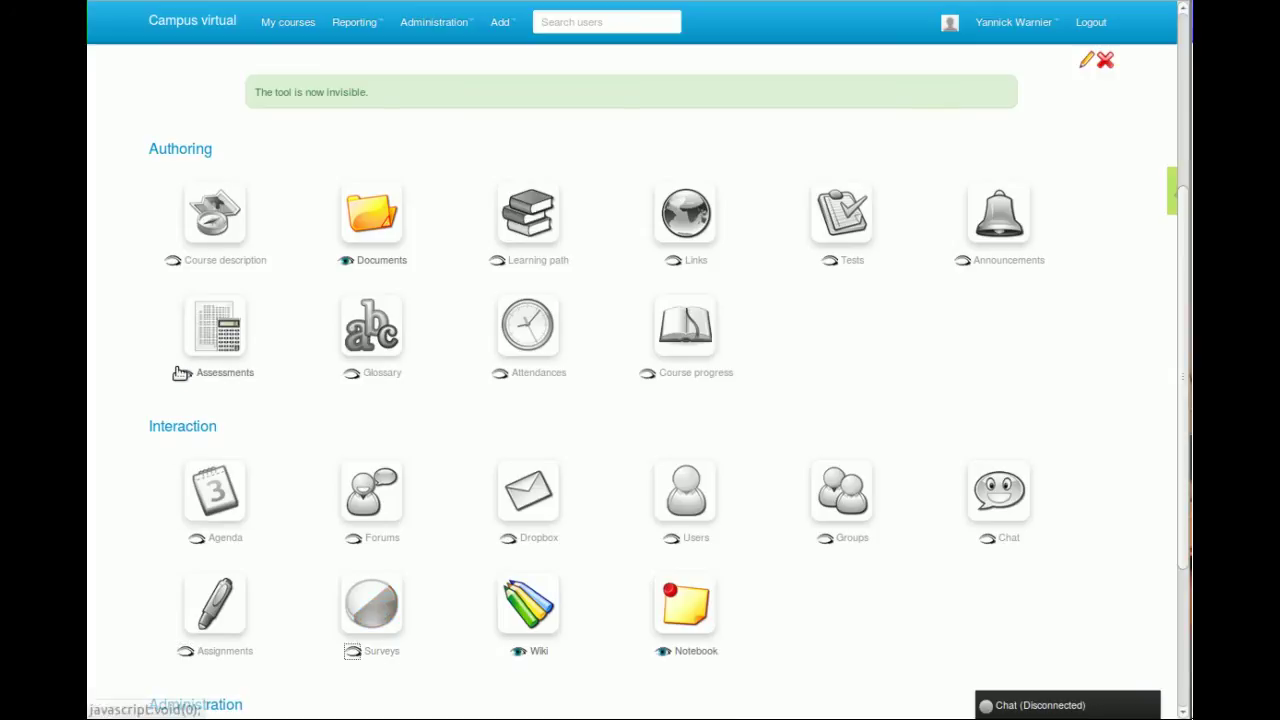
{"action": "left_click", "coordinate": [662, 651]}
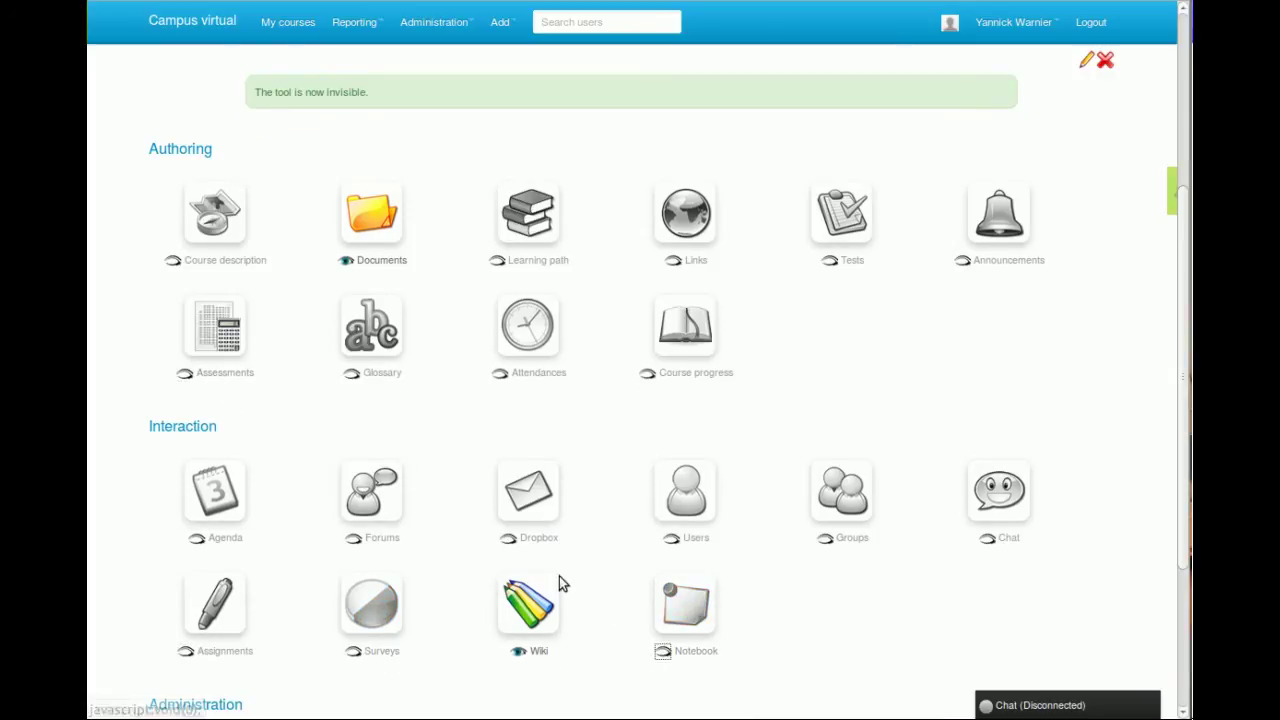
{"action": "left_click", "coordinate": [353, 537]}
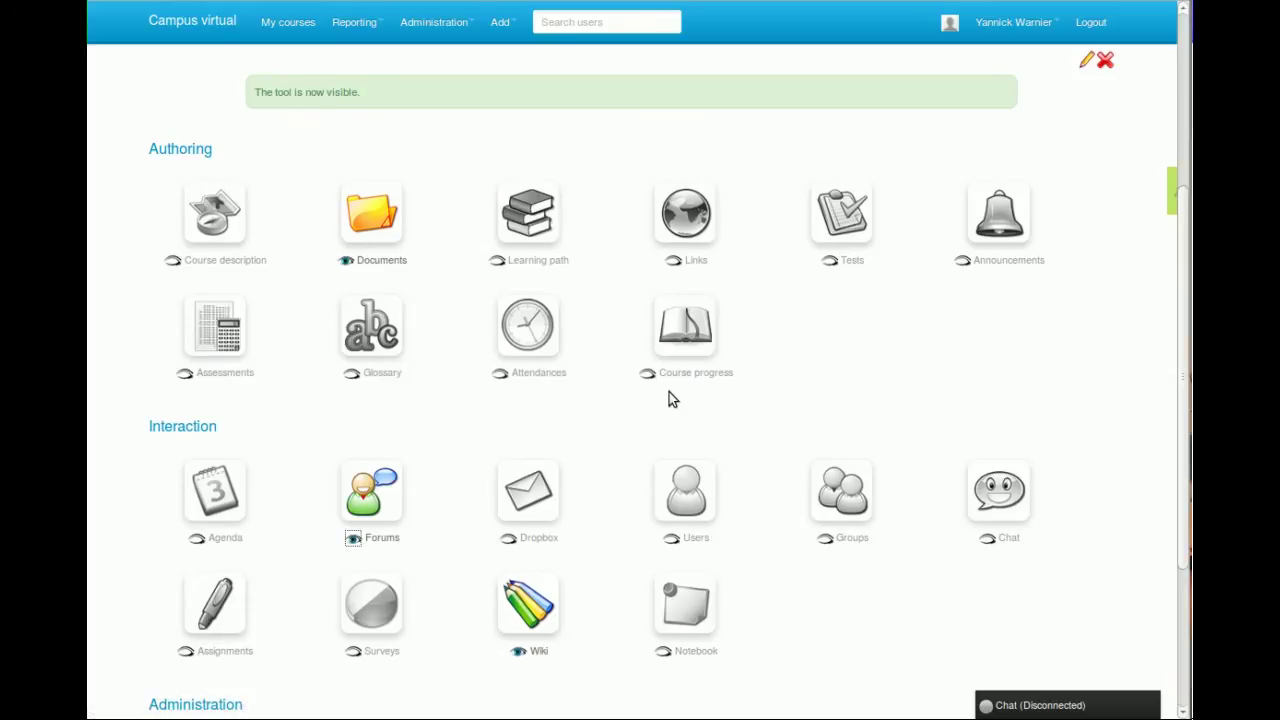
Switch the course homepage to Learner View to see only Documents, Forums and Wiki
{"action": "scroll", "coordinate": [669, 399], "scroll_direction": "up", "scroll_amount": 3}
{"action": "scroll", "coordinate": [669, 399], "scroll_direction": "up", "scroll_amount": 1}
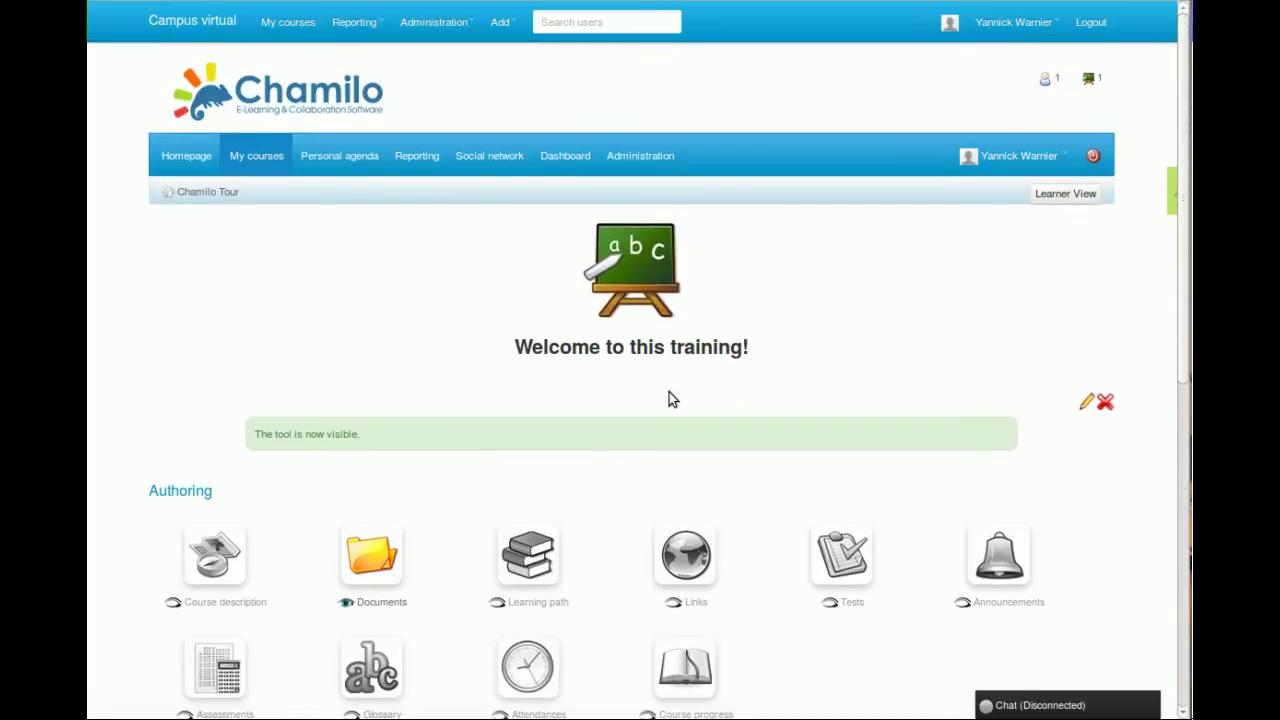
{"action": "left_click", "coordinate": [1071, 202]}
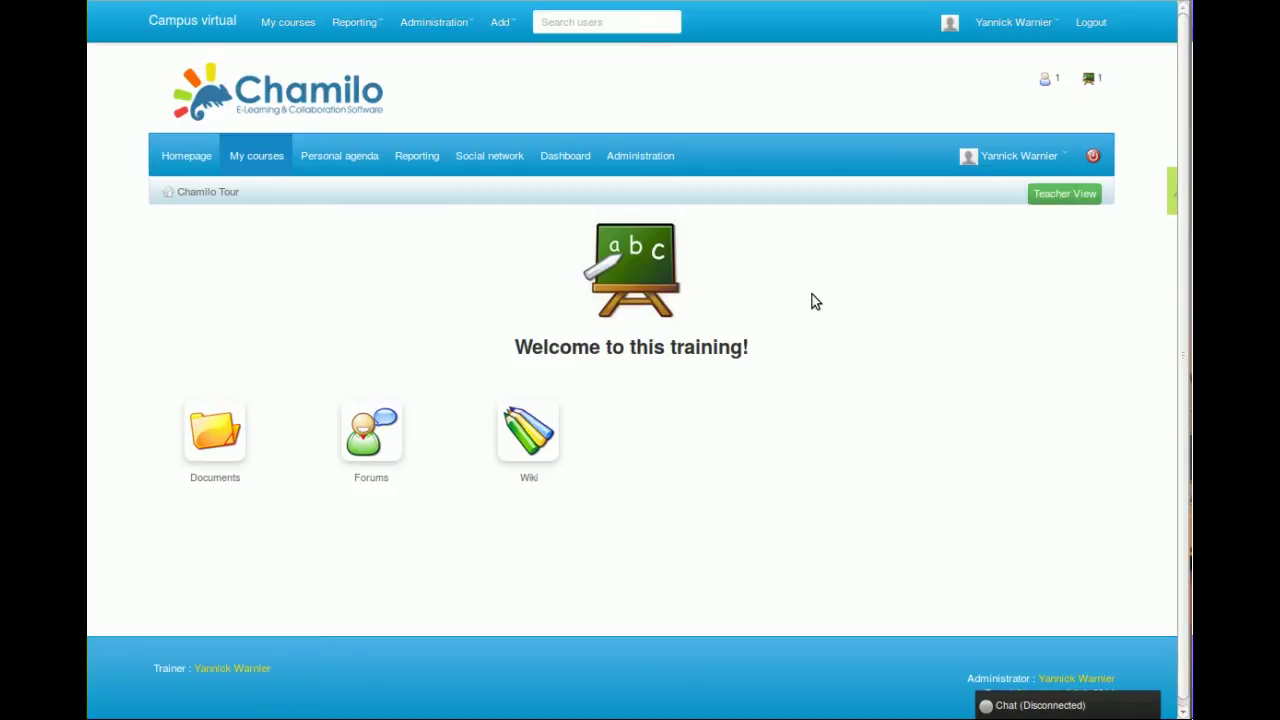
{"action": "key", "text": "ctrl+shift+m"}
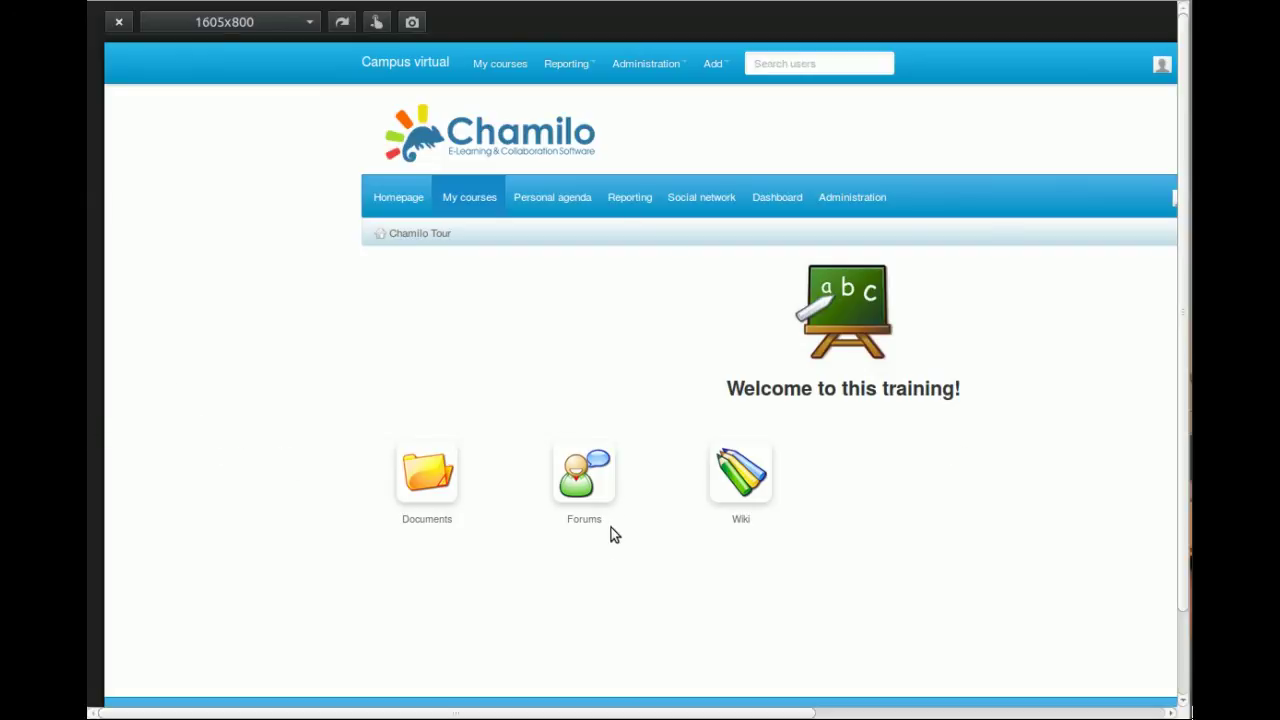
{"action": "left_click_drag", "start_coordinate": [706, 712], "coordinate": [1090, 712]}
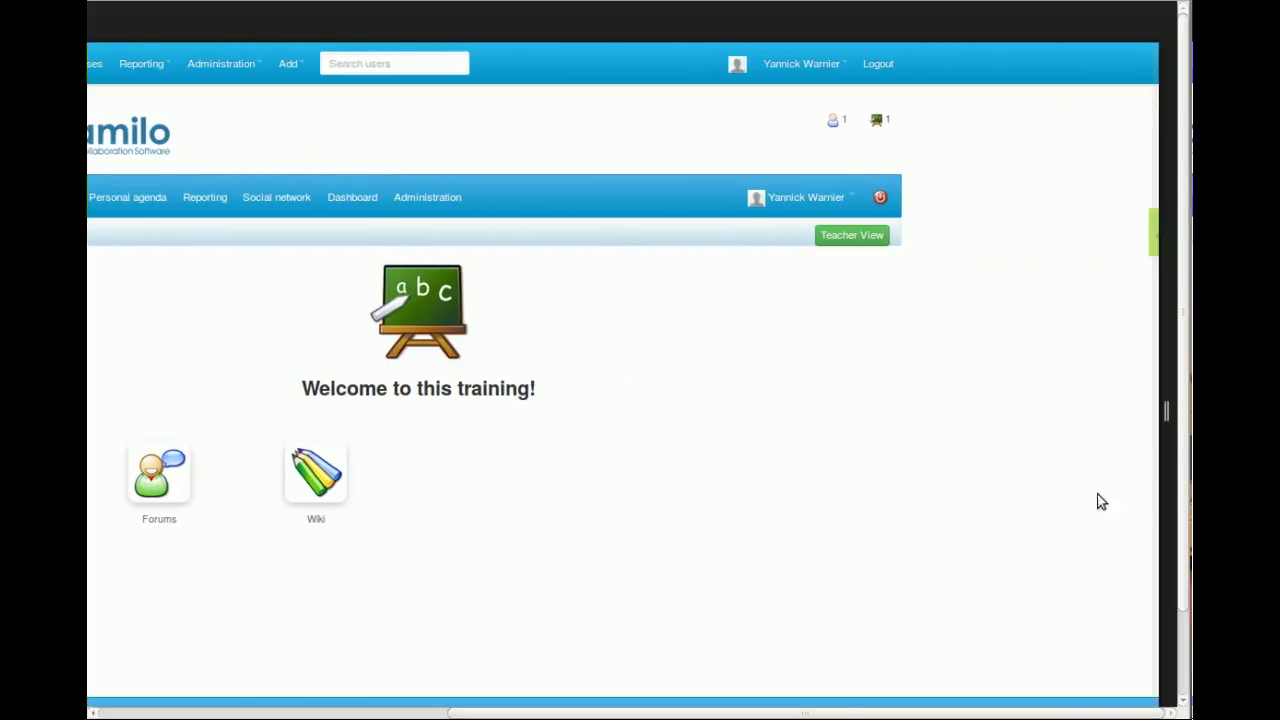
{"action": "left_click_drag", "start_coordinate": [1158, 430], "coordinate": [787, 412]}
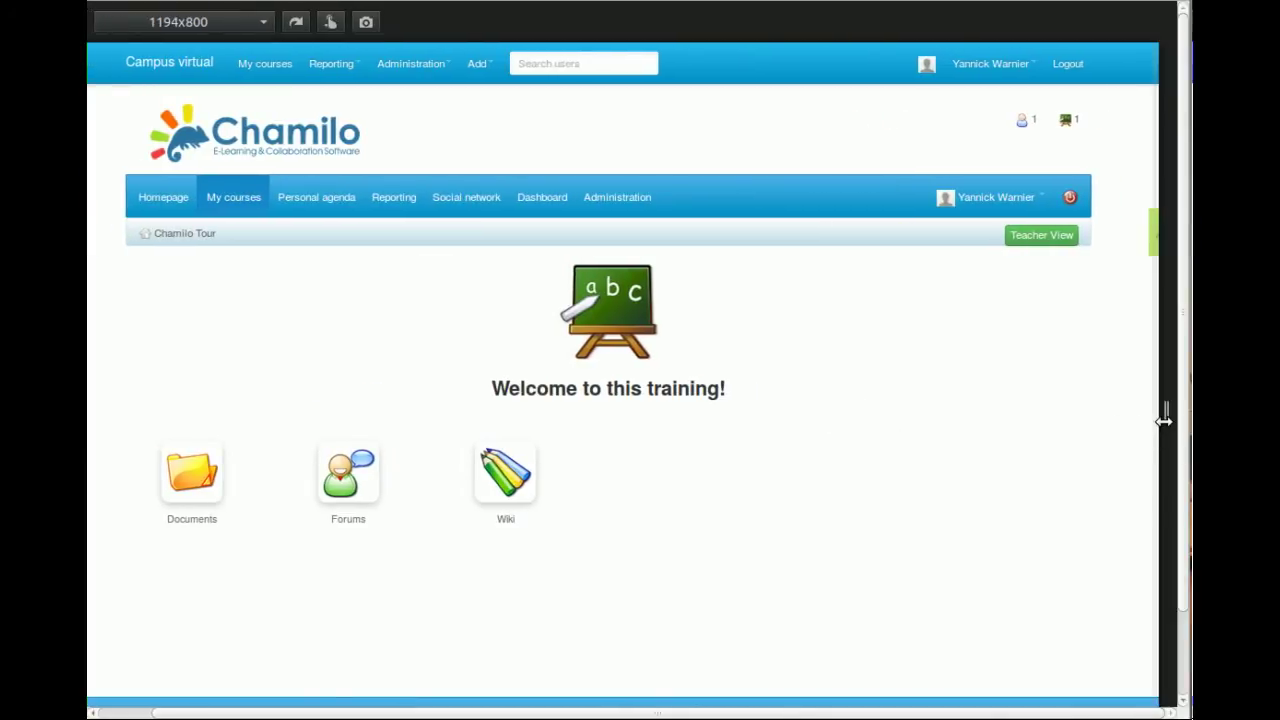
{"action": "left_click_drag", "start_coordinate": [1165, 420], "coordinate": [547, 414]}
{"action": "left_click_drag", "start_coordinate": [674, 425], "coordinate": [1106, 430]}
{"action": "key", "text": "ctrl+shift+m"}
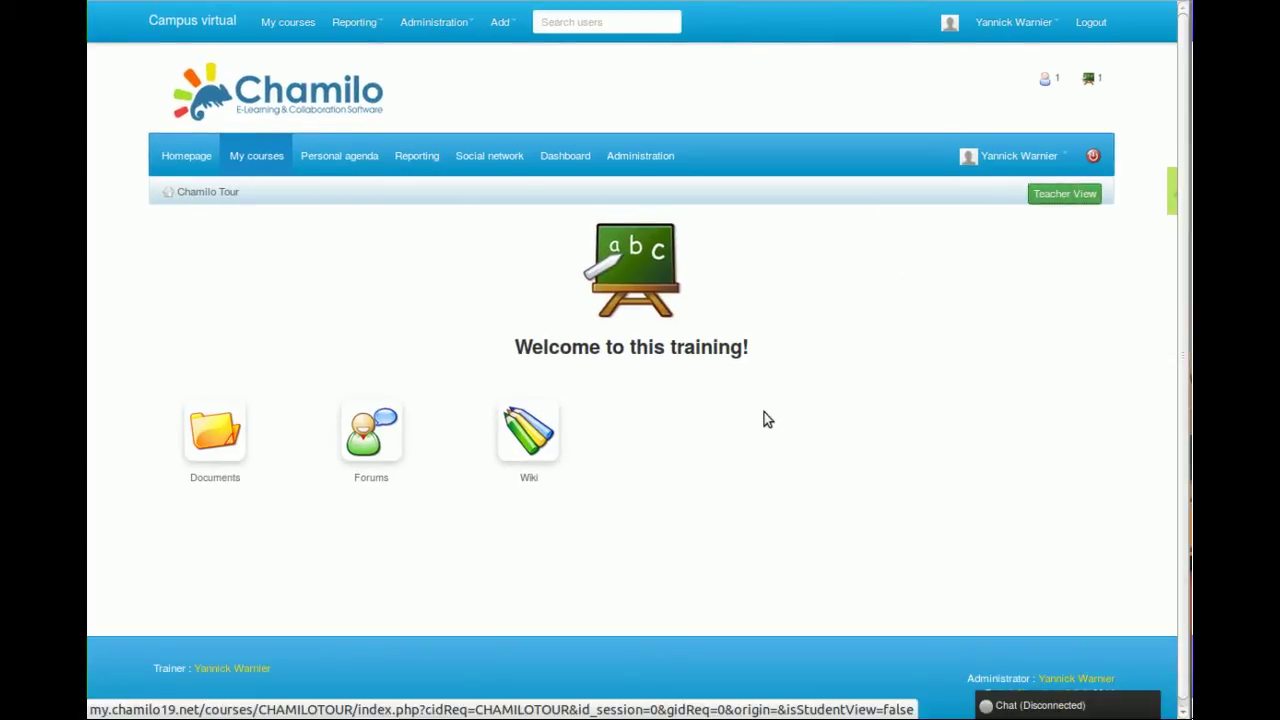
Scroll through the teacher-view course homepage to review the greyed-out hidden tools
{"action": "scroll", "coordinate": [743, 449], "scroll_direction": "down", "scroll_amount": 6}
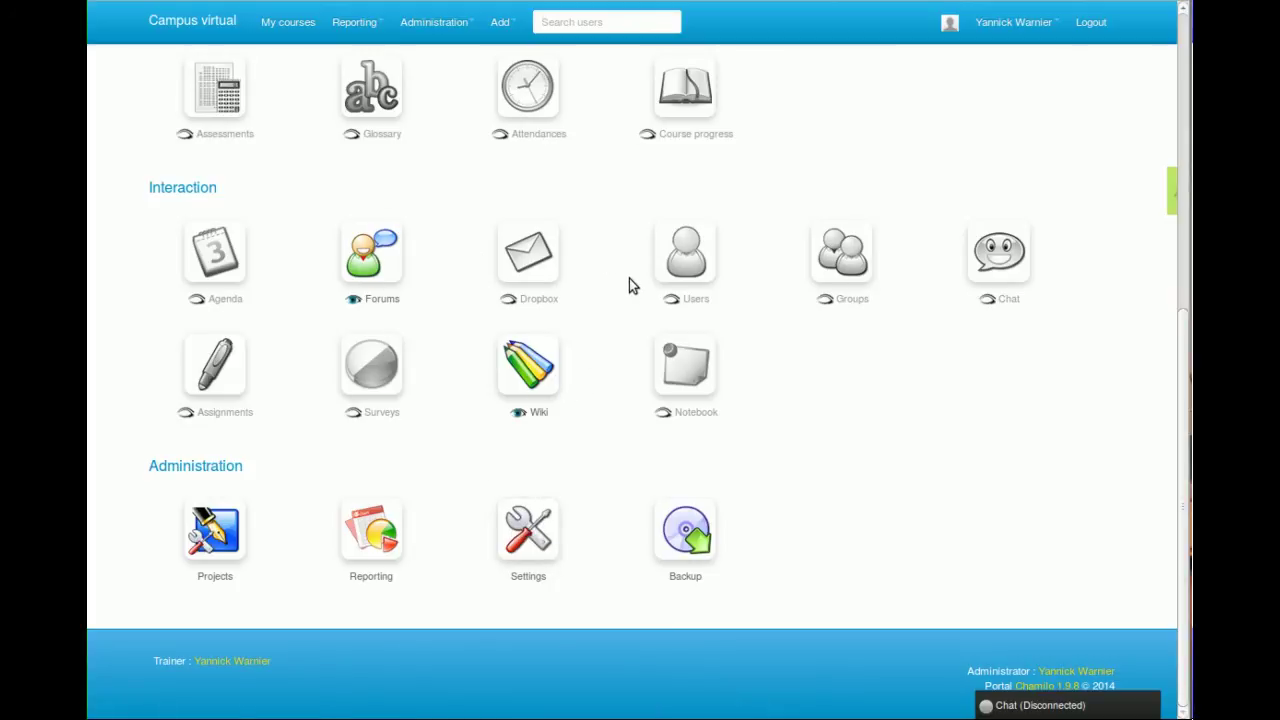
{"action": "scroll", "coordinate": [629, 285], "scroll_direction": "up", "scroll_amount": 3}
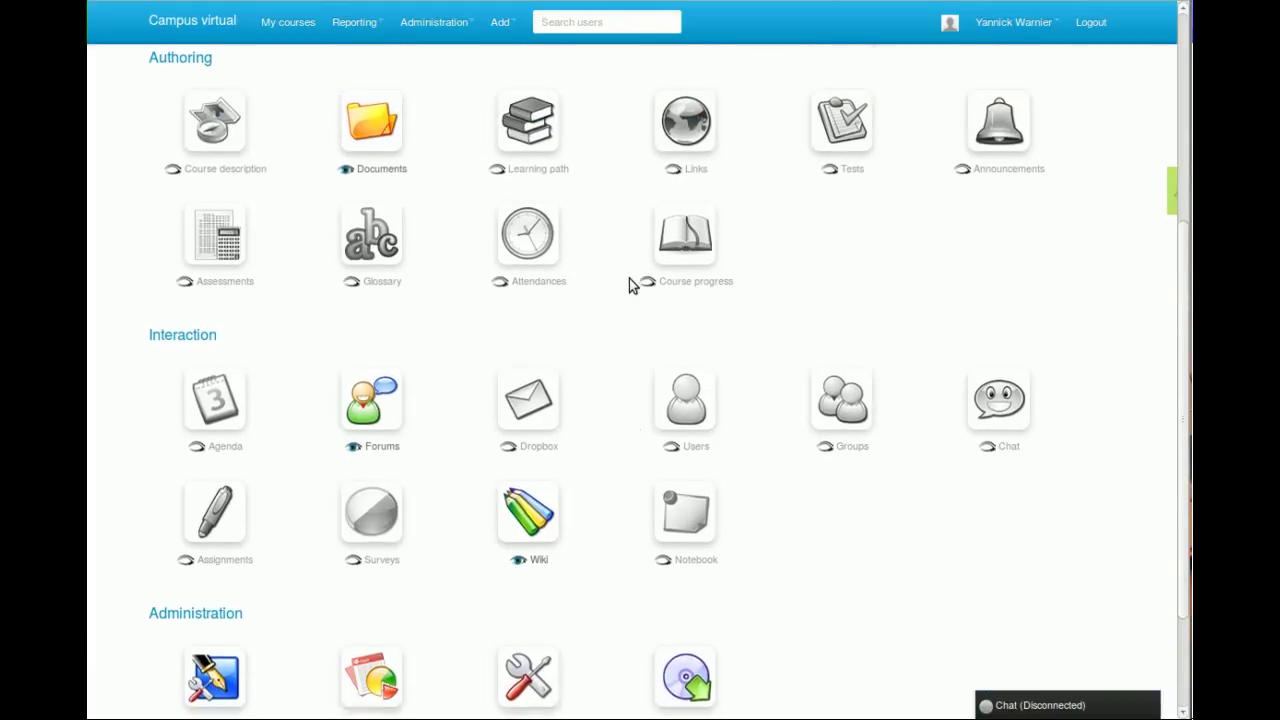
{"action": "scroll", "coordinate": [632, 285], "scroll_direction": "down", "scroll_amount": 3}
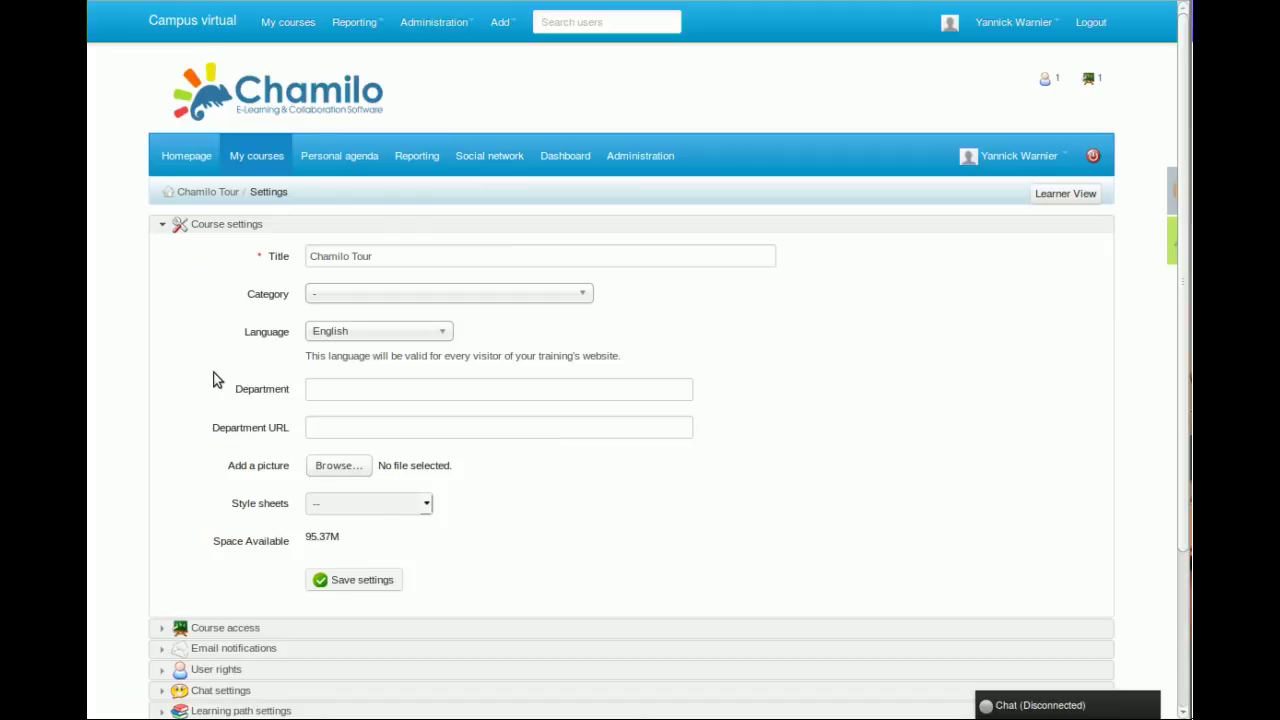
Leave the course category unset, set the style sheet to Chamilo Red and save
{"action": "left_click", "coordinate": [414, 293]}
{"action": "left_click", "coordinate": [384, 300]}
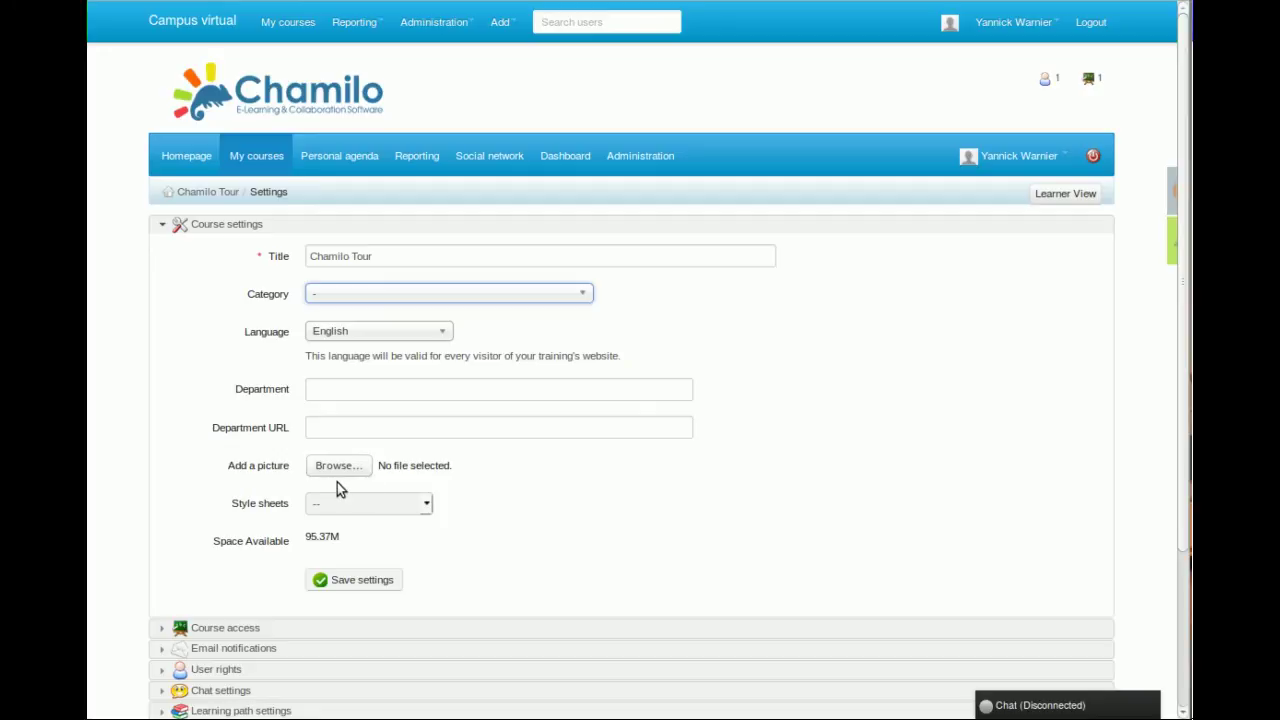
{"action": "left_click", "coordinate": [381, 504]}
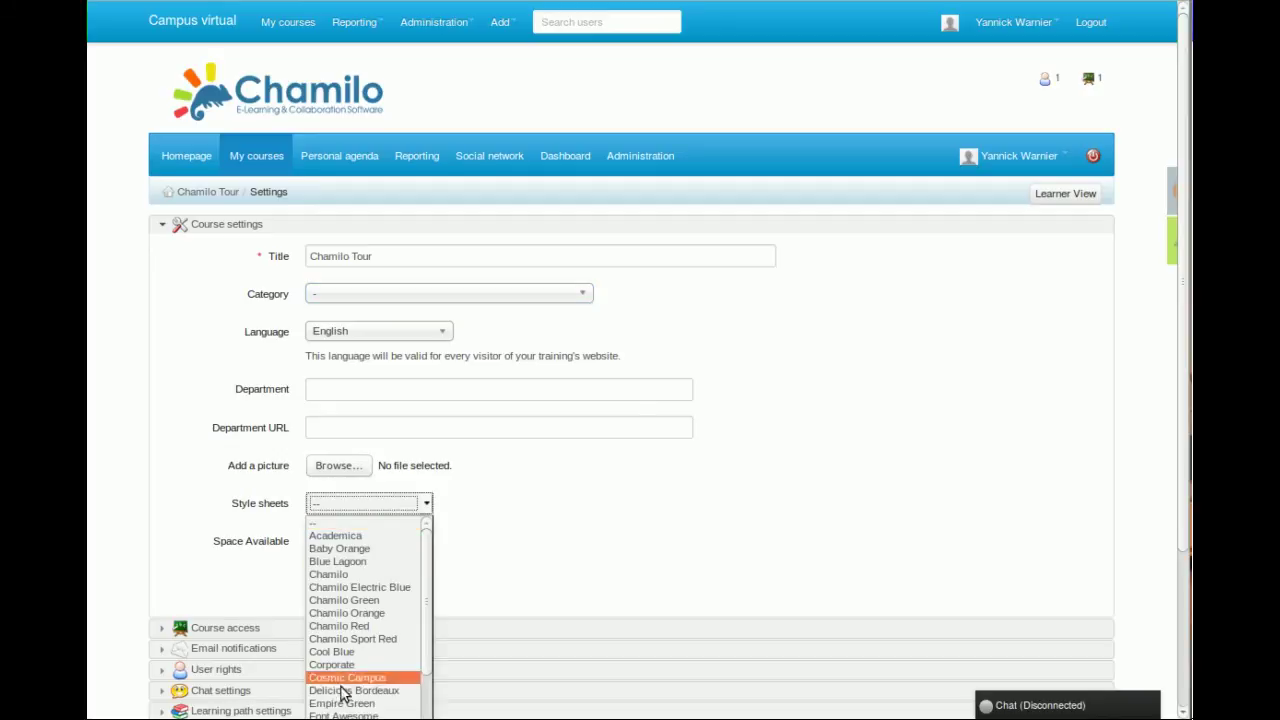
{"action": "left_click", "coordinate": [346, 625]}
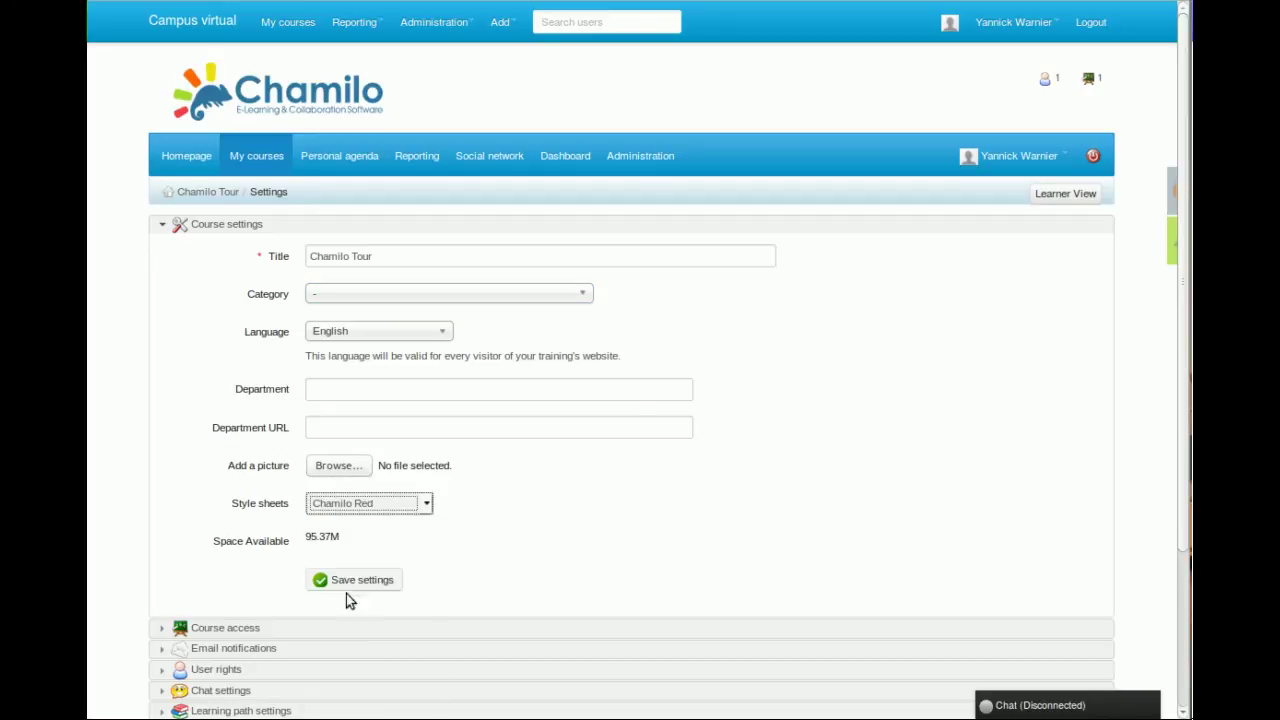
{"action": "left_click", "coordinate": [336, 572]}
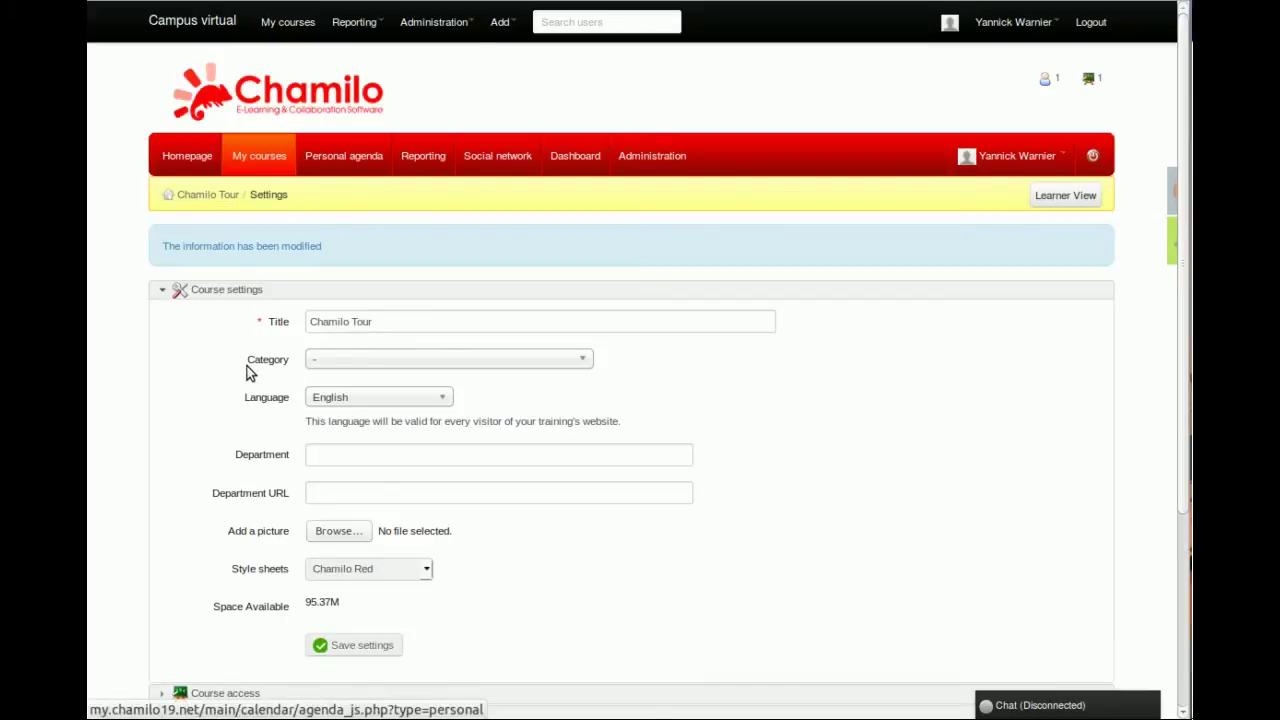
Switch the style sheet back to Chamilo and save the settings again
{"action": "left_click", "coordinate": [380, 573]}
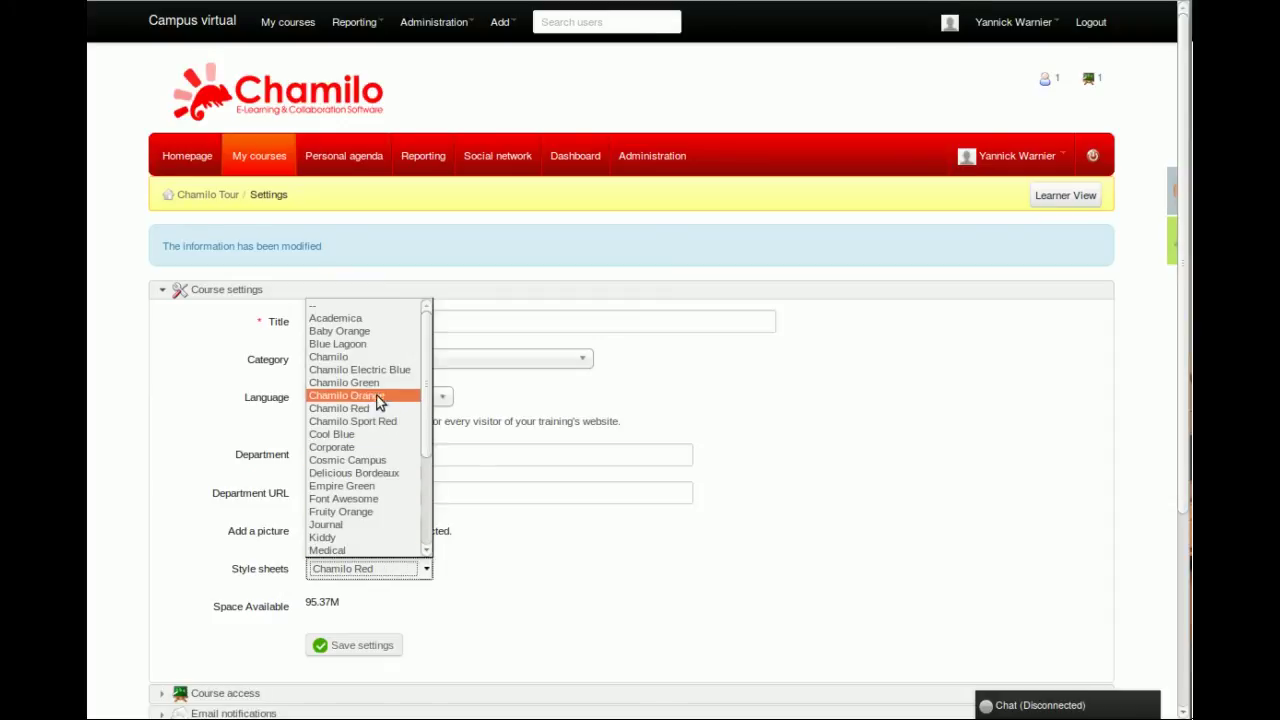
{"action": "key", "text": "Escape"}
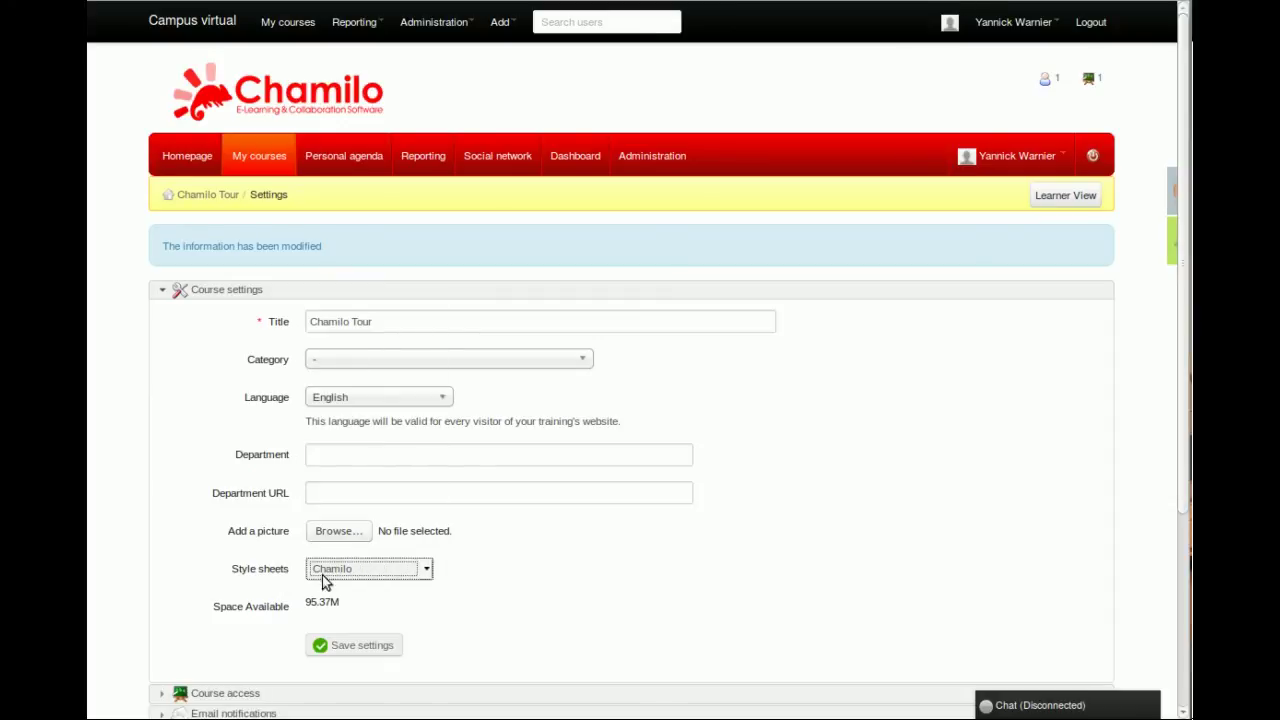
{"action": "left_click", "coordinate": [364, 652]}
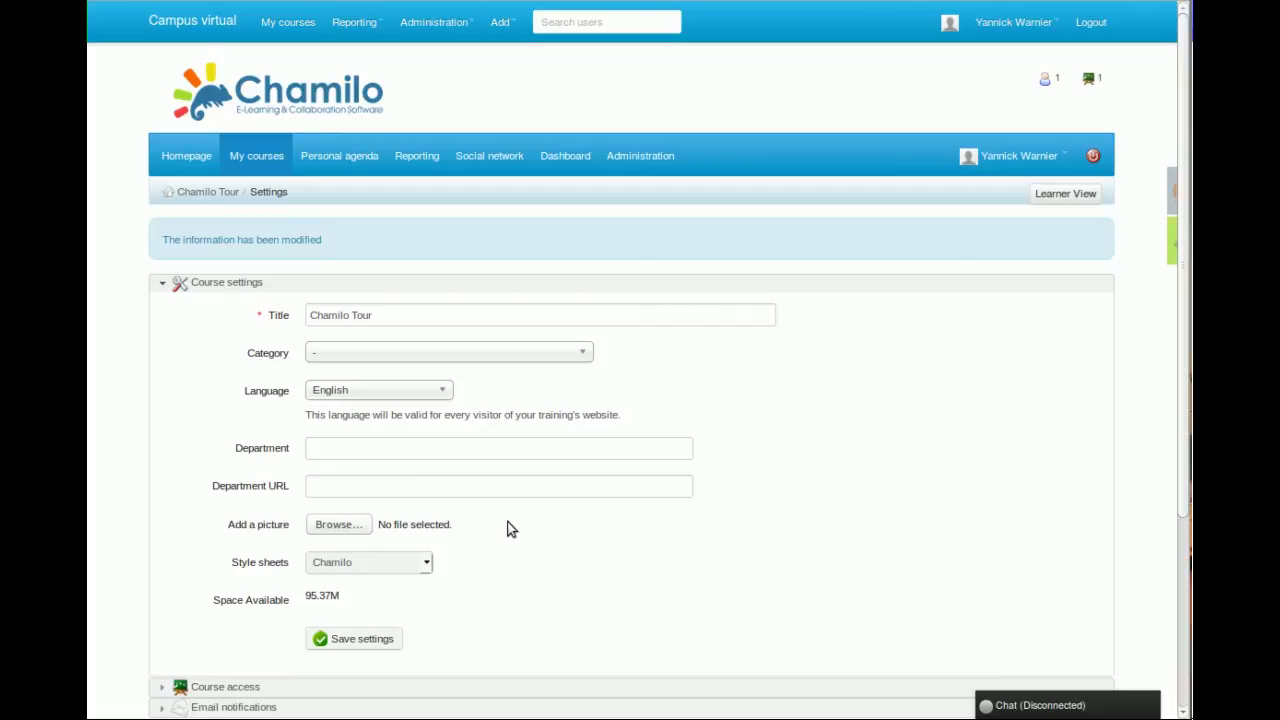
{"action": "scroll", "coordinate": [507, 529], "scroll_direction": "down", "scroll_amount": 1}
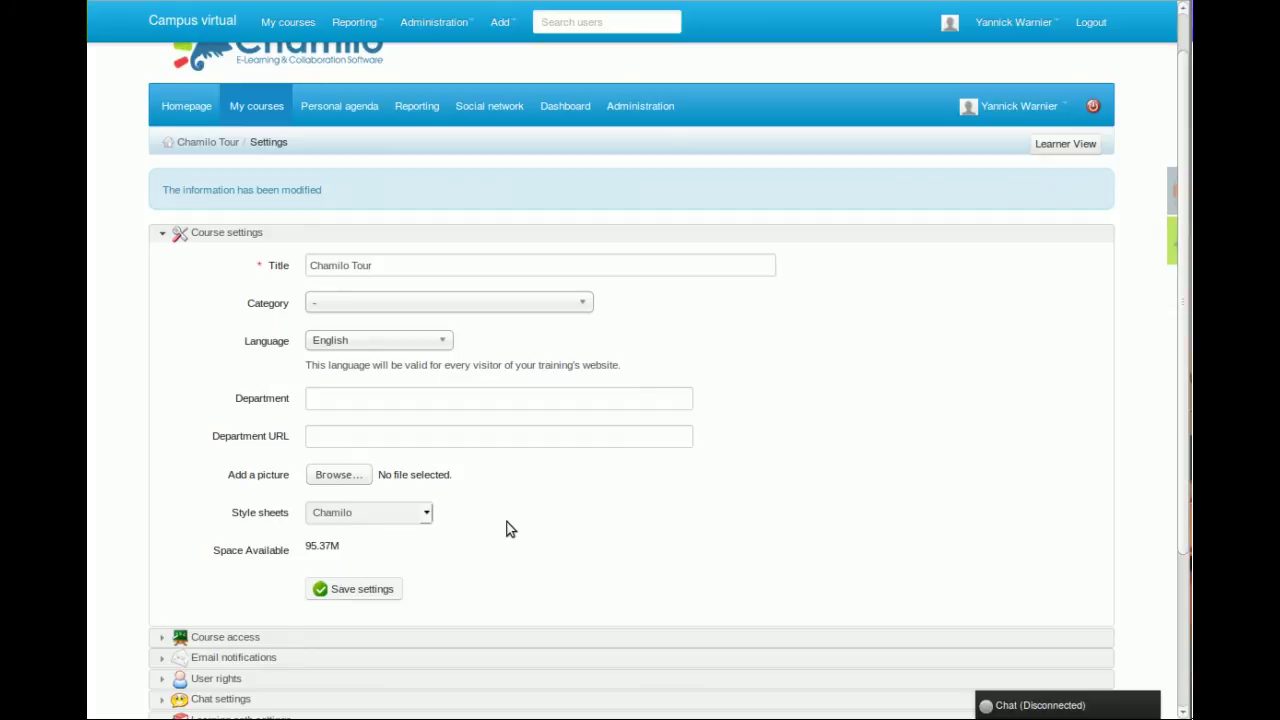
{"action": "scroll", "coordinate": [507, 583], "scroll_direction": "down", "scroll_amount": 3}
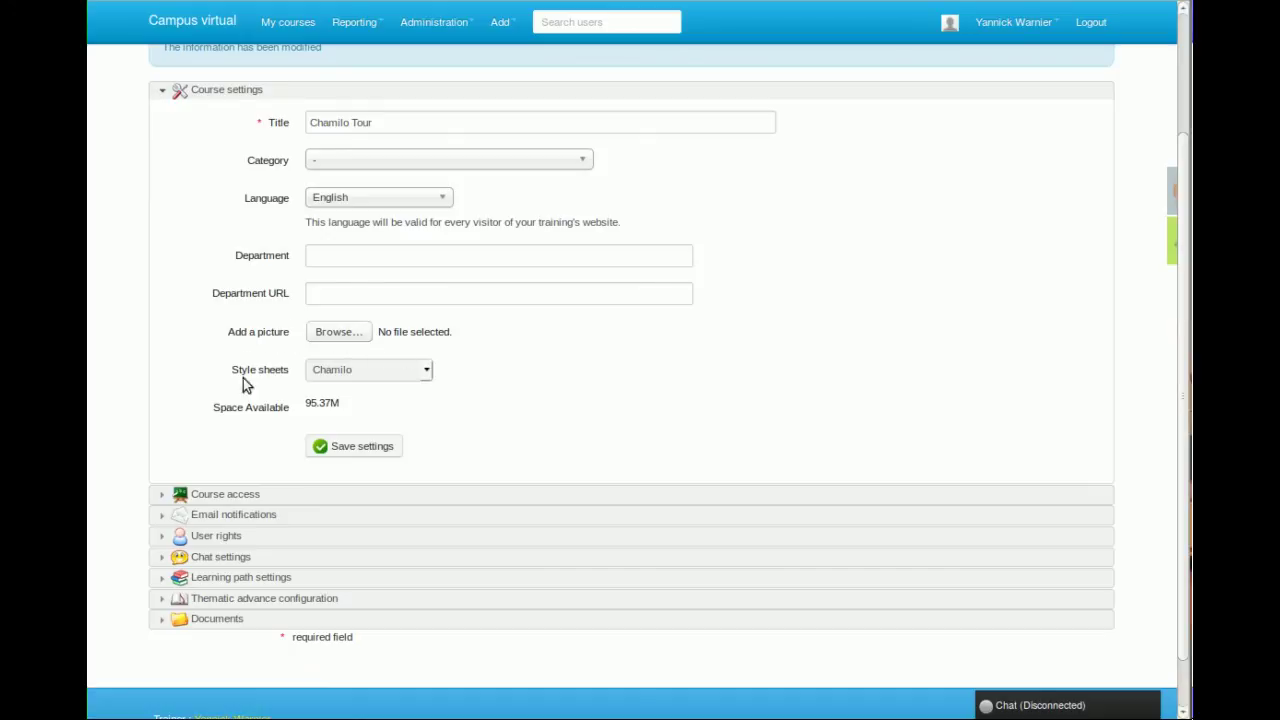
Expand Course access to review Open access, subscription rules, direct link and registration password
{"action": "left_click", "coordinate": [288, 494]}
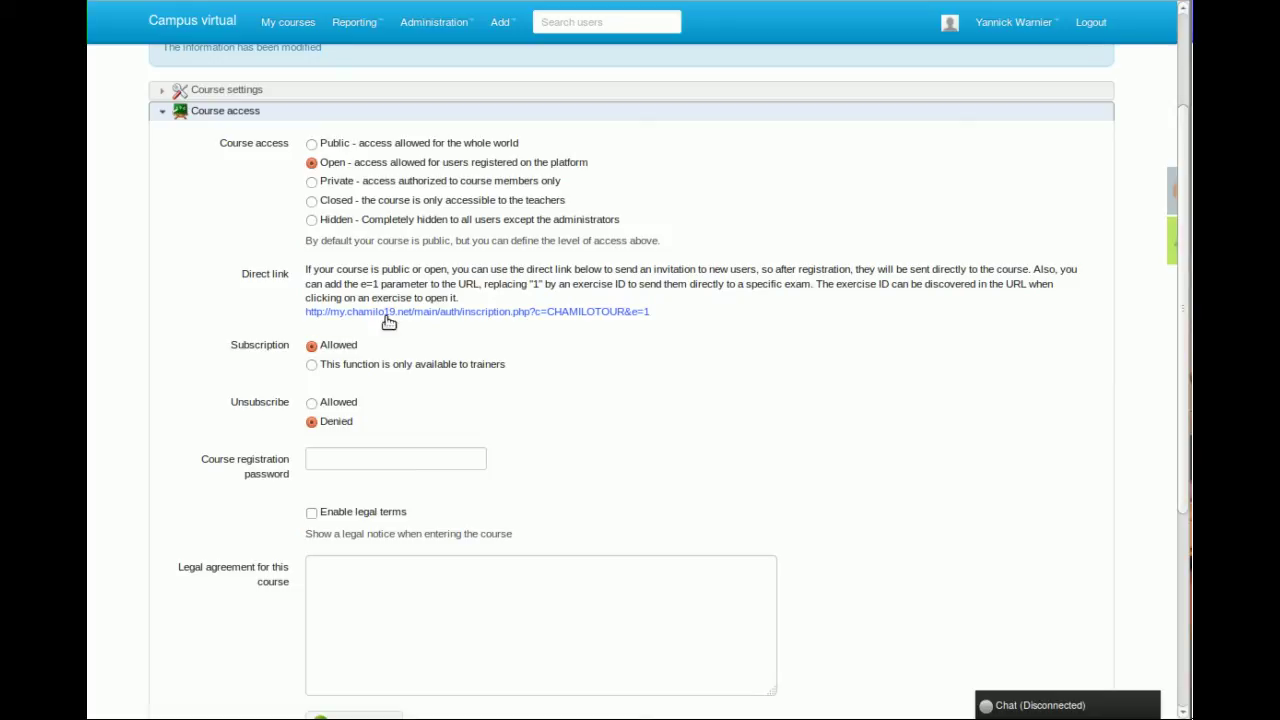
{"action": "left_click_drag", "start_coordinate": [655, 320], "coordinate": [304, 316]}
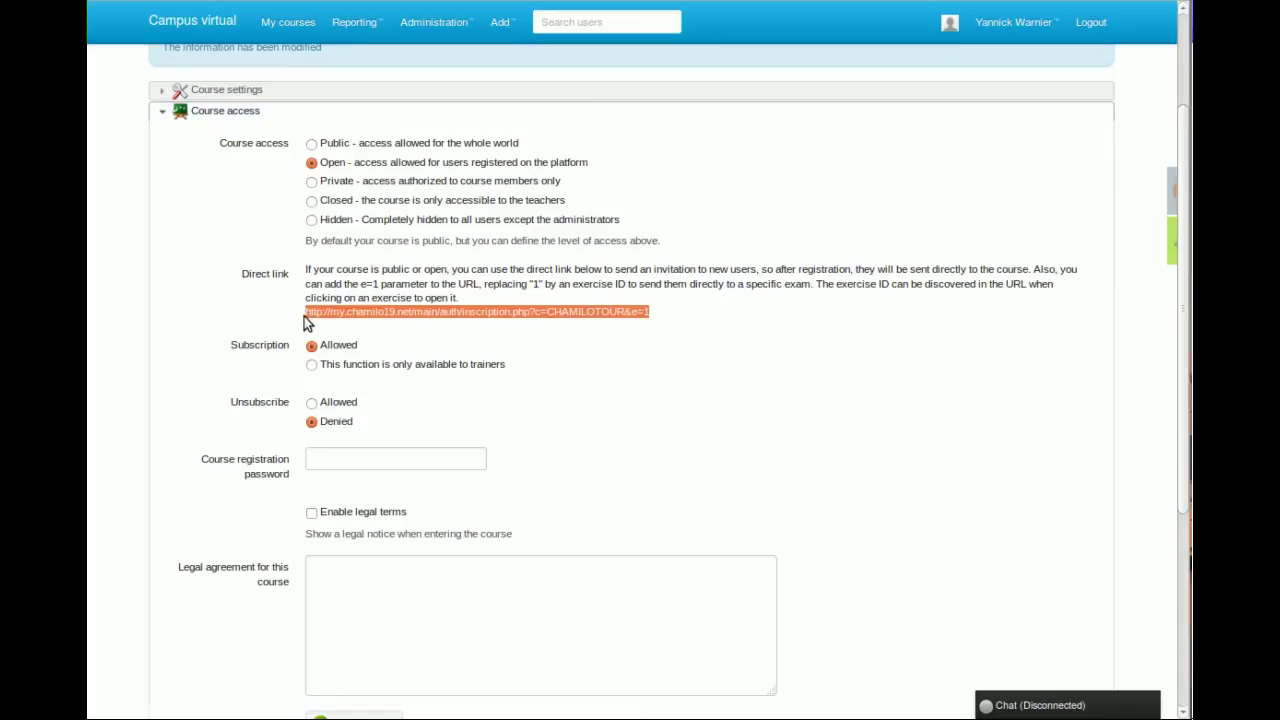
{"action": "left_click", "coordinate": [228, 312]}
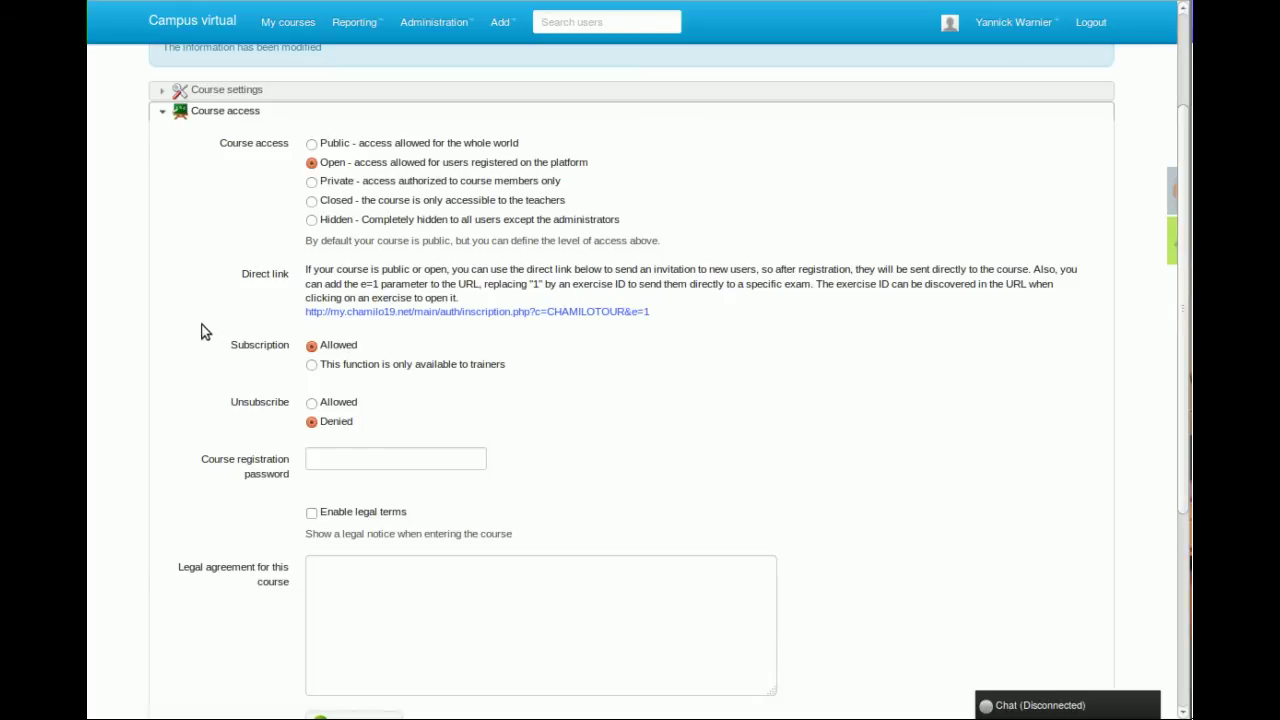
{"action": "scroll", "coordinate": [203, 331], "scroll_direction": "down", "scroll_amount": 3}
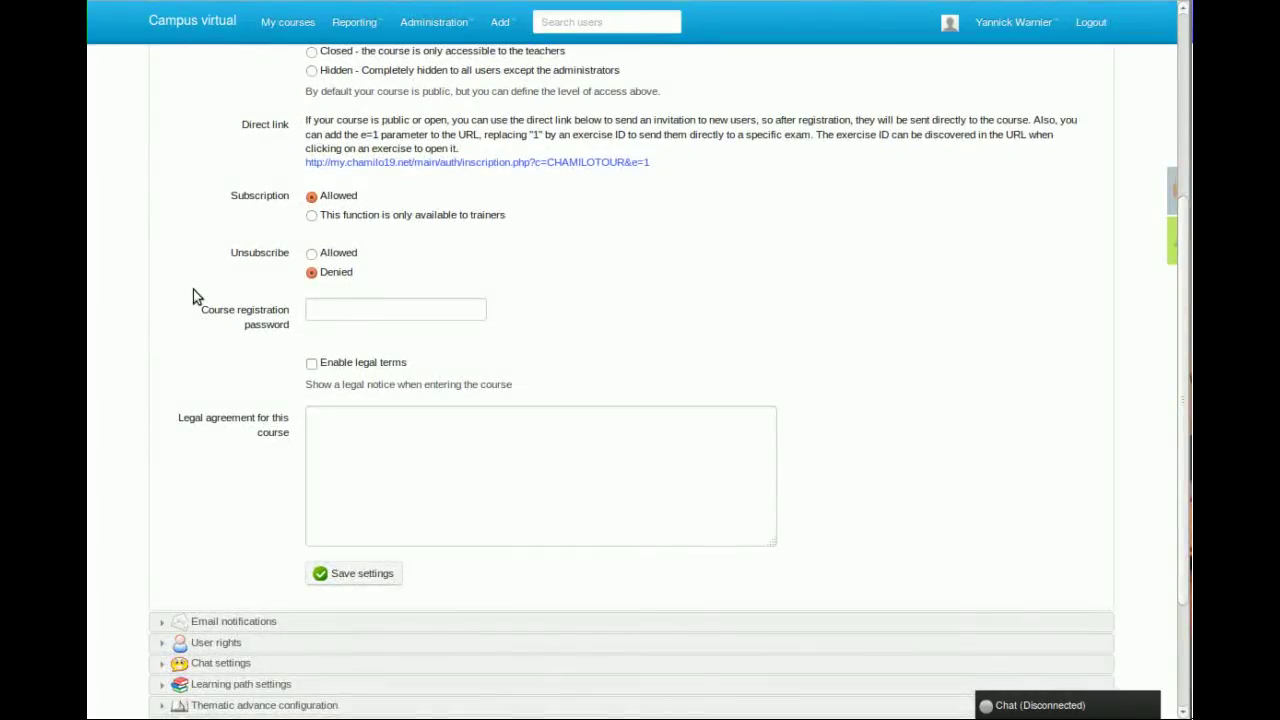
{"action": "scroll", "coordinate": [193, 289], "scroll_direction": "down", "scroll_amount": 3}
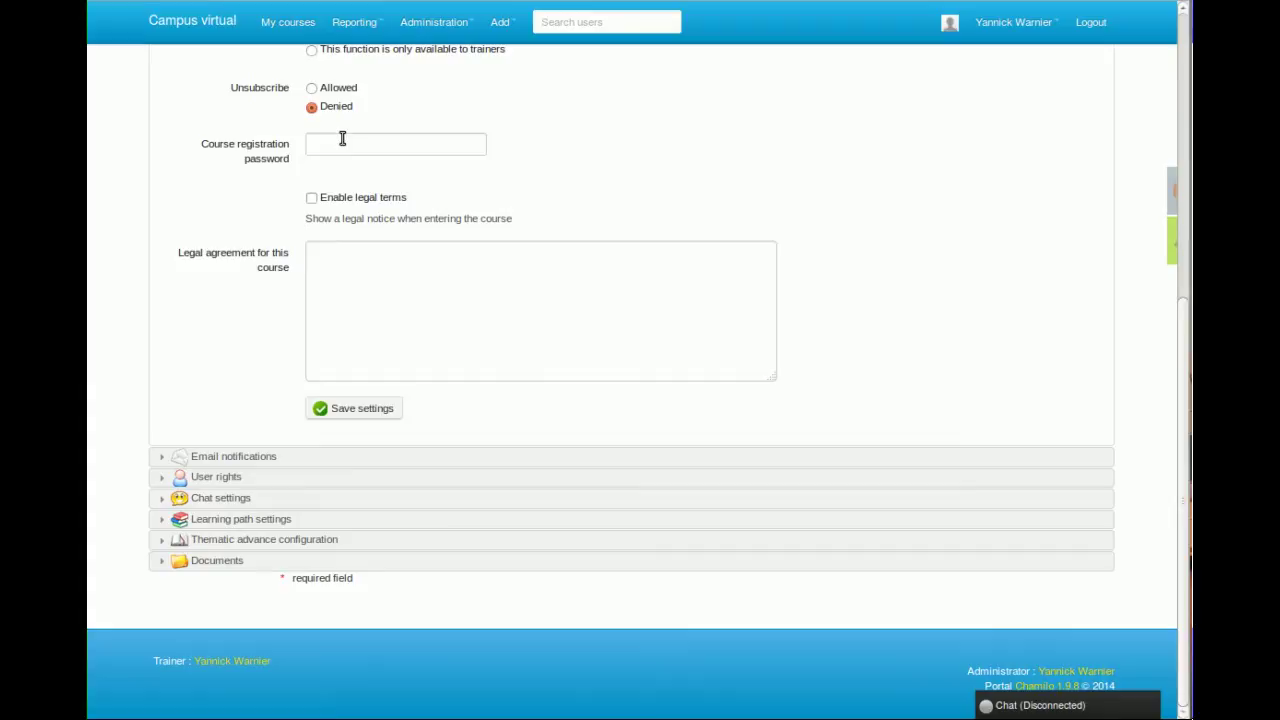
{"action": "left_click", "coordinate": [342, 142]}
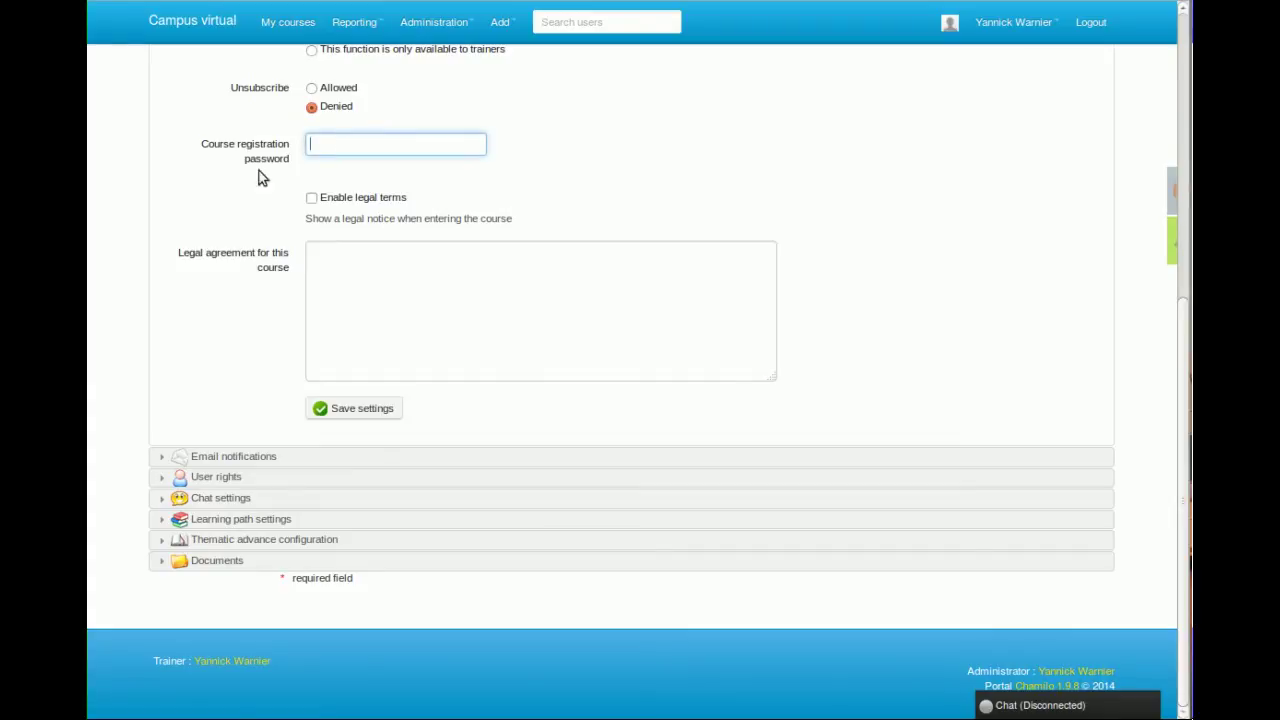
Review the Email notifications alerts, then return to the Chamilo Tour course home
{"action": "left_click", "coordinate": [286, 456]}
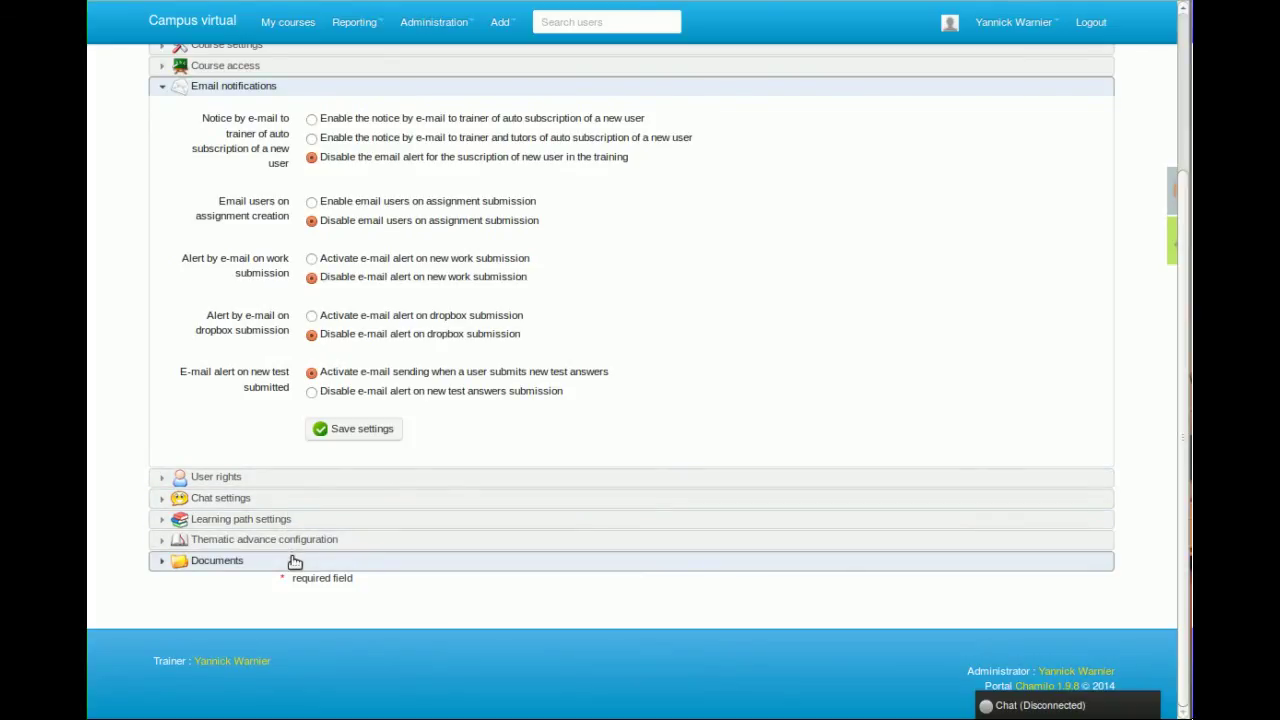
{"action": "scroll", "coordinate": [290, 297], "scroll_direction": "up", "scroll_amount": 3}
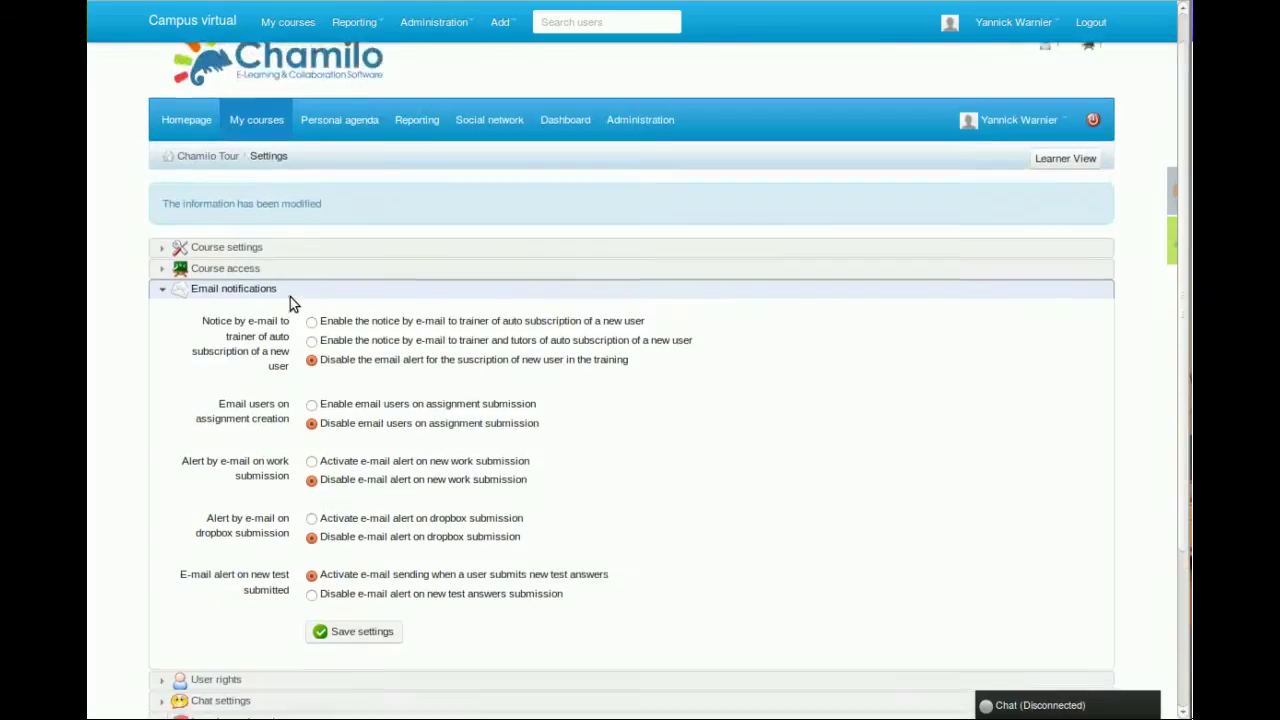
{"action": "left_click", "coordinate": [209, 195]}
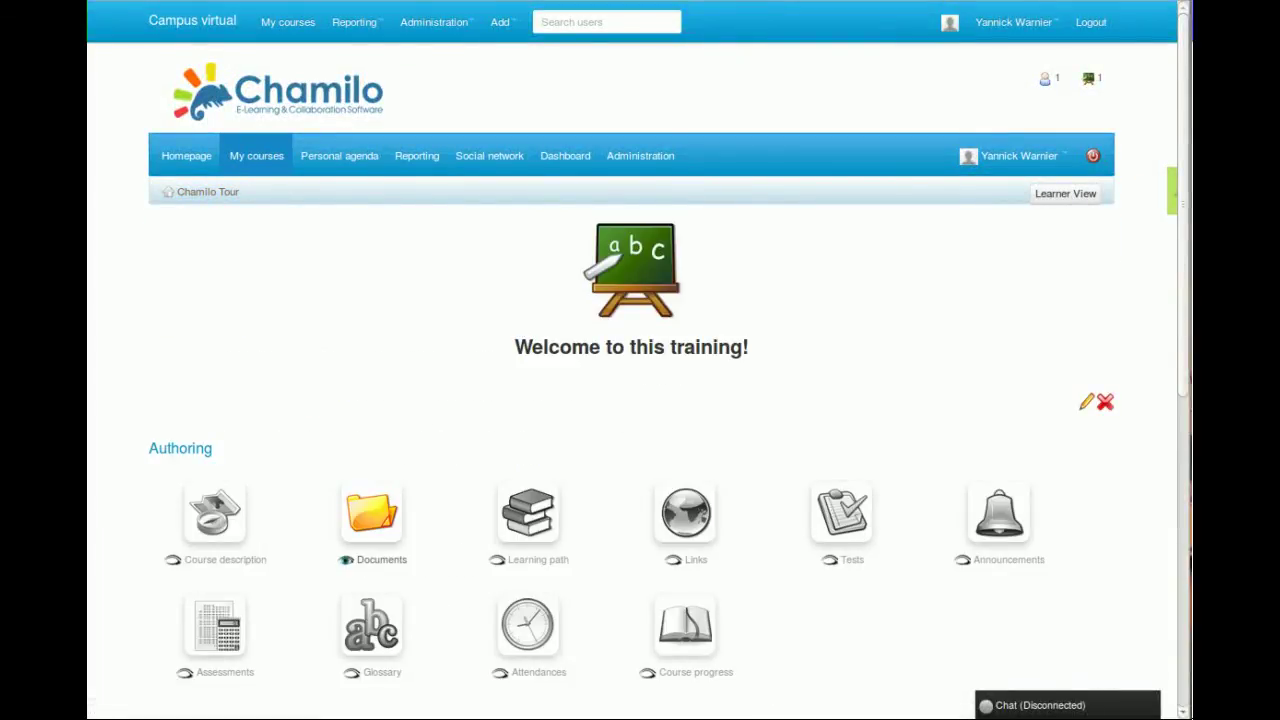
Open the Backup tool from the Administration section of the course home
{"action": "scroll", "coordinate": [770, 430], "scroll_direction": "down", "scroll_amount": 5}
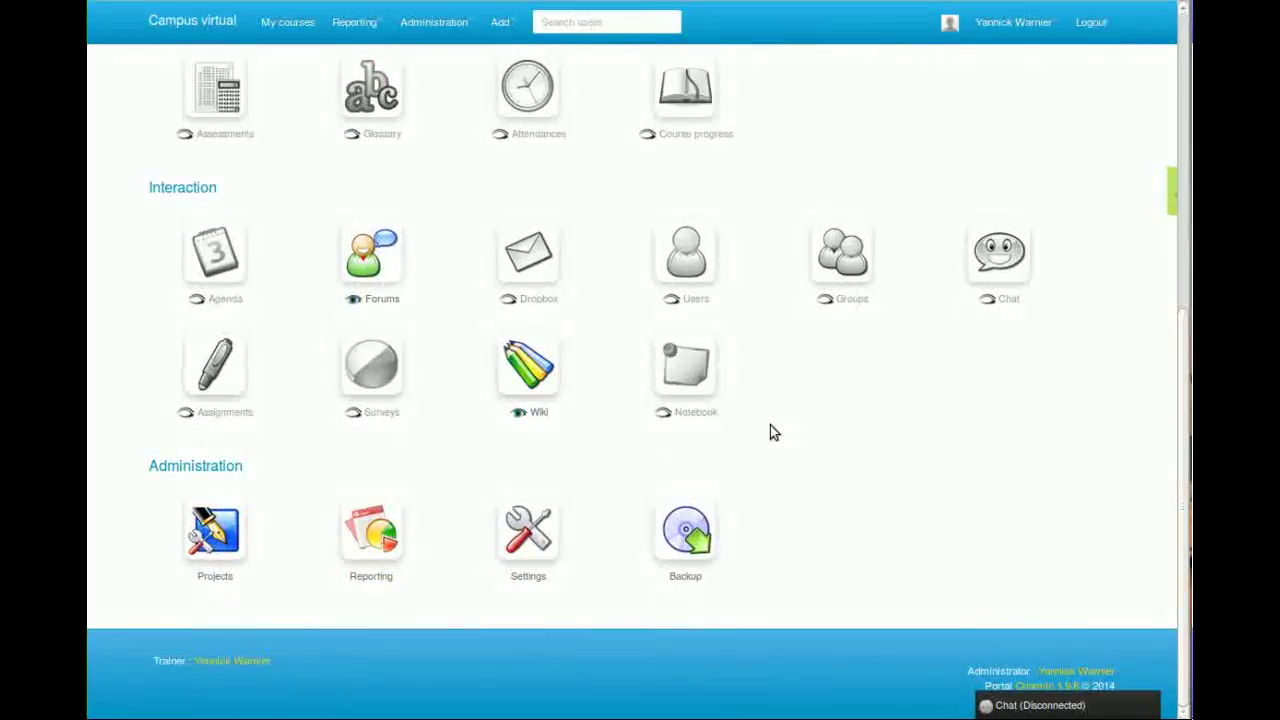
{"action": "left_click", "coordinate": [708, 524]}
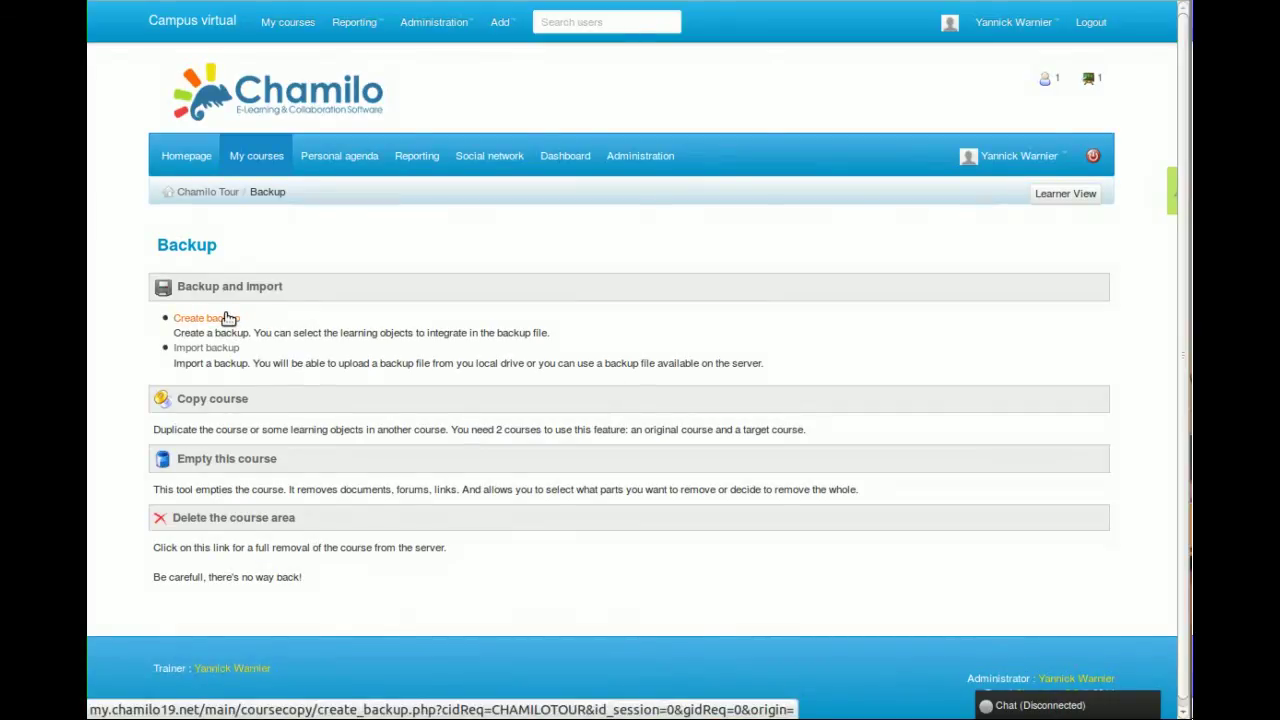
Choose 'Let me select learning objects', leave Documents unticked, tick Events > Training creation, and validate
{"action": "left_click", "coordinate": [227, 318]}
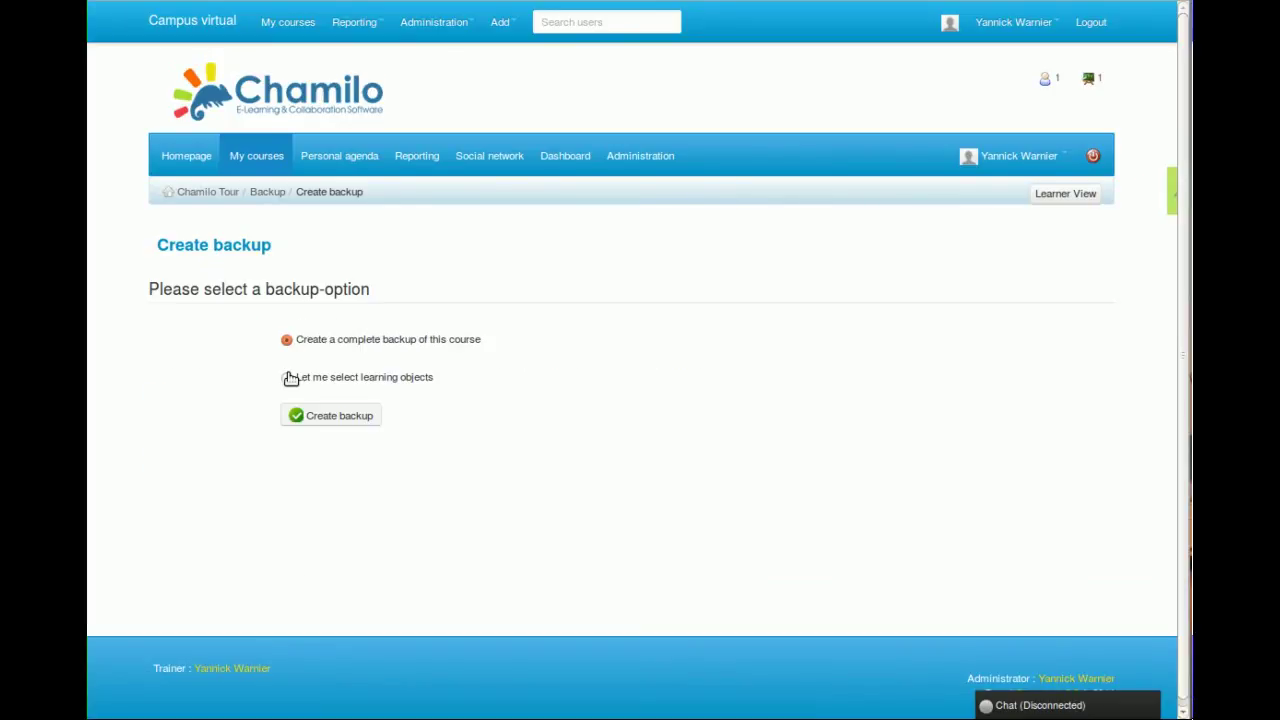
{"action": "left_click", "coordinate": [288, 377]}
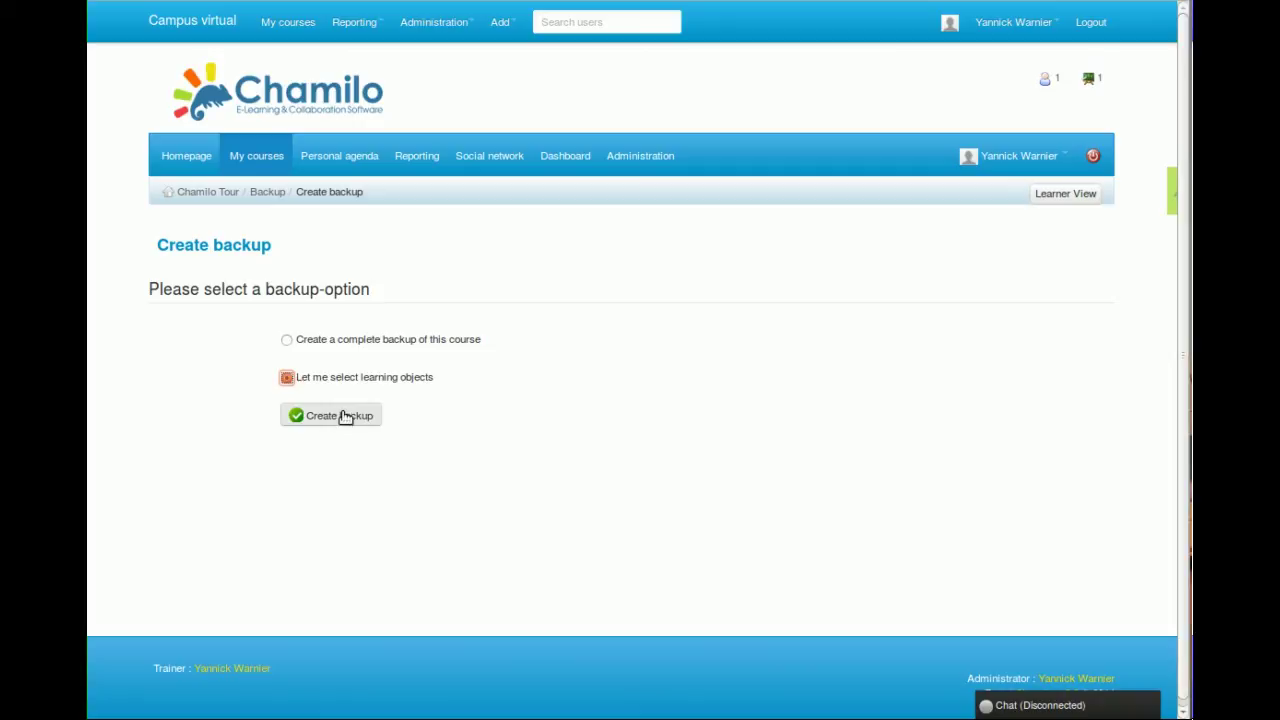
{"action": "left_click", "coordinate": [344, 415]}
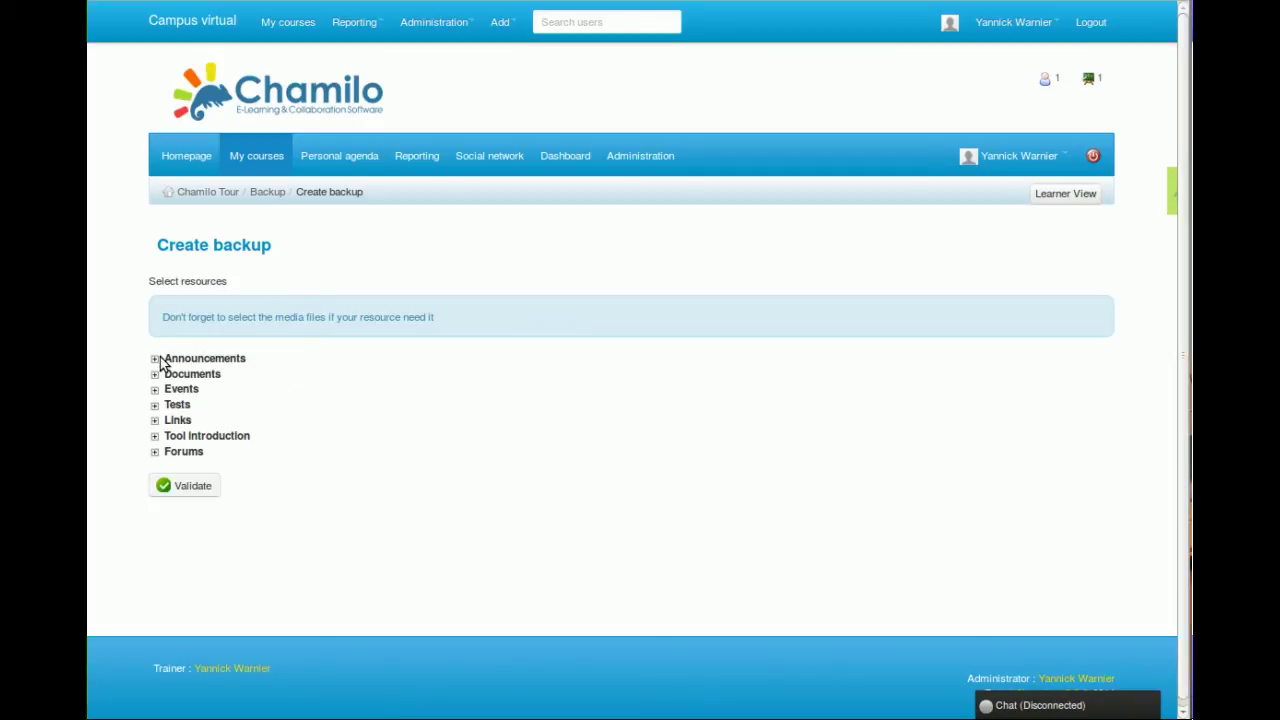
{"action": "left_click", "coordinate": [154, 374]}
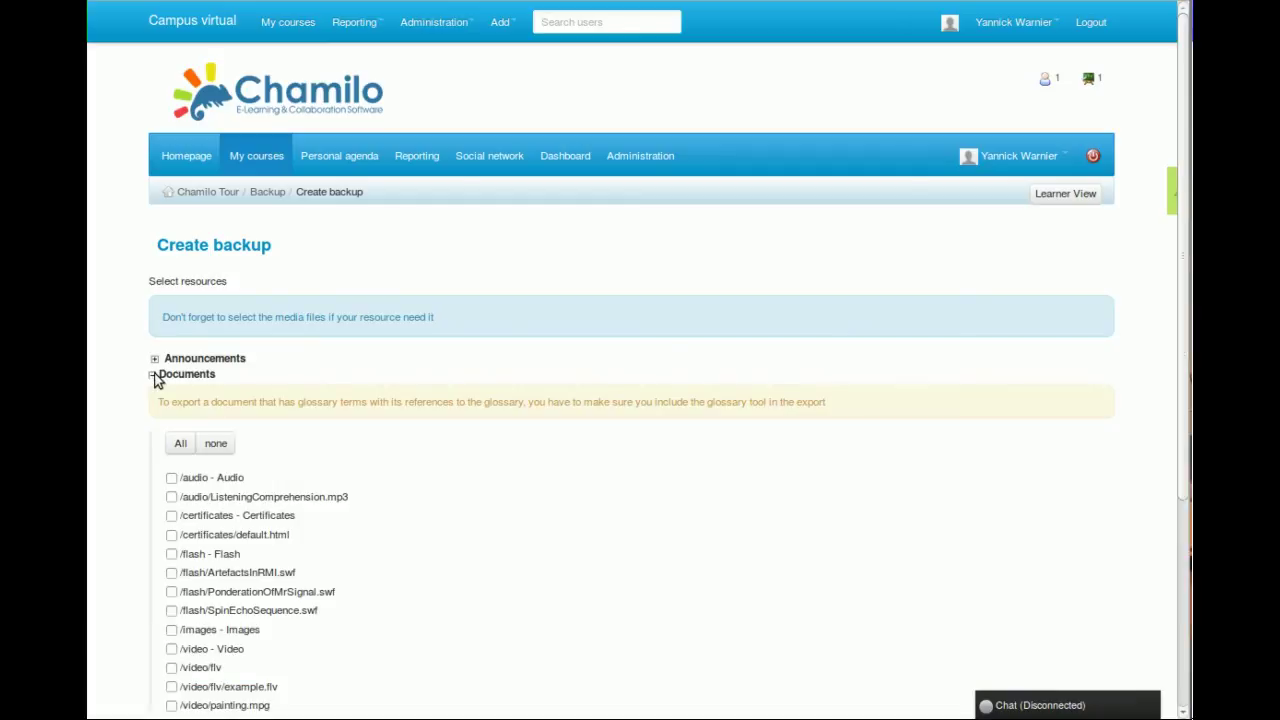
{"action": "left_click", "coordinate": [181, 445]}
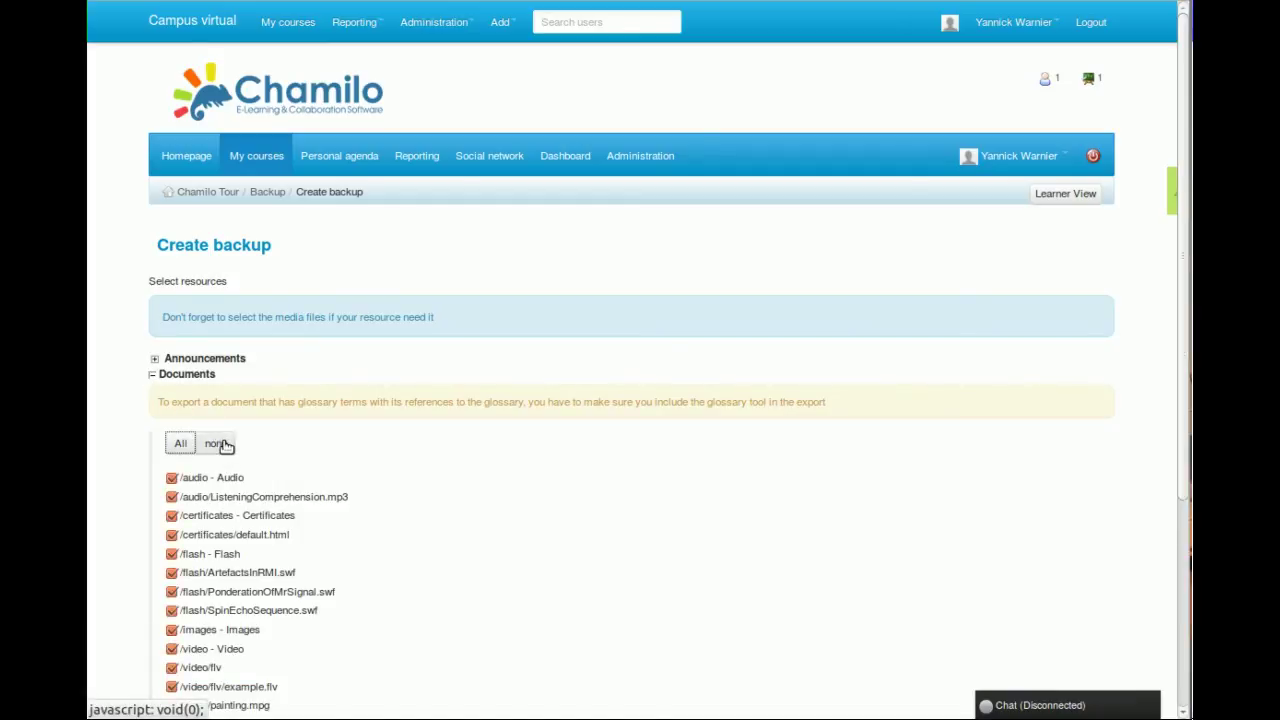
{"action": "left_click", "coordinate": [218, 444]}
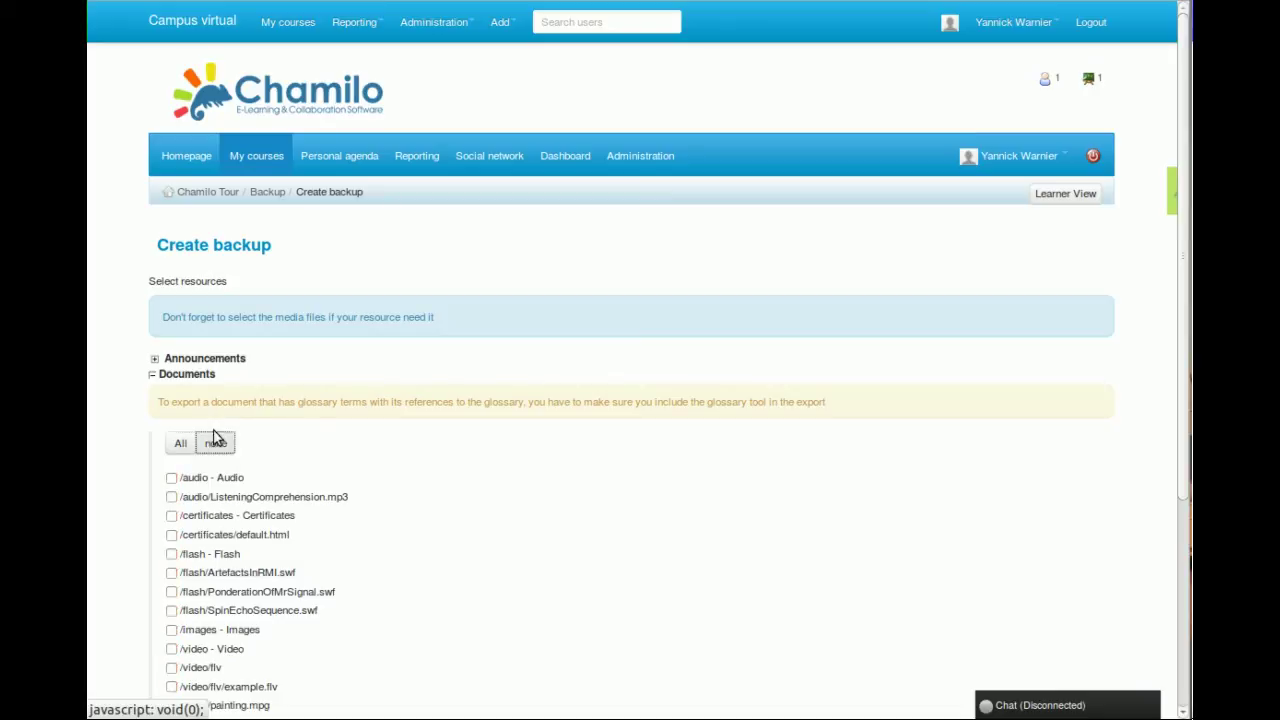
{"action": "left_click", "coordinate": [154, 376]}
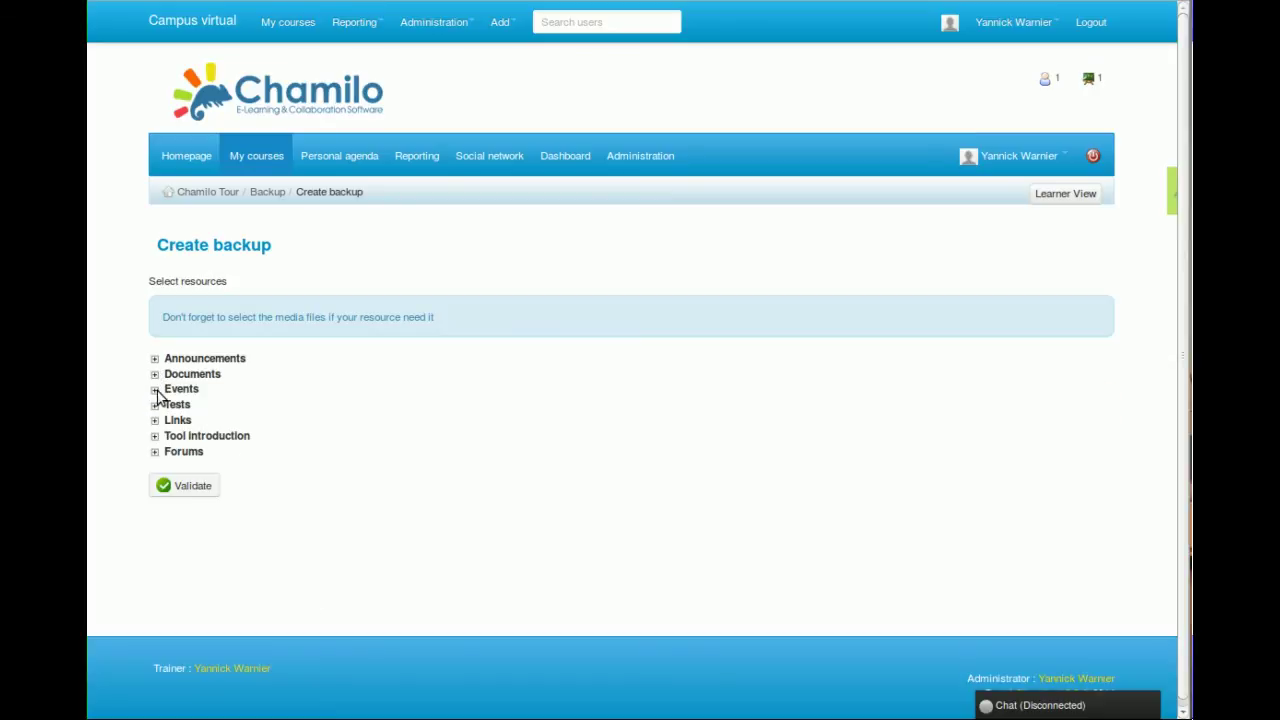
{"action": "left_click", "coordinate": [155, 390]}
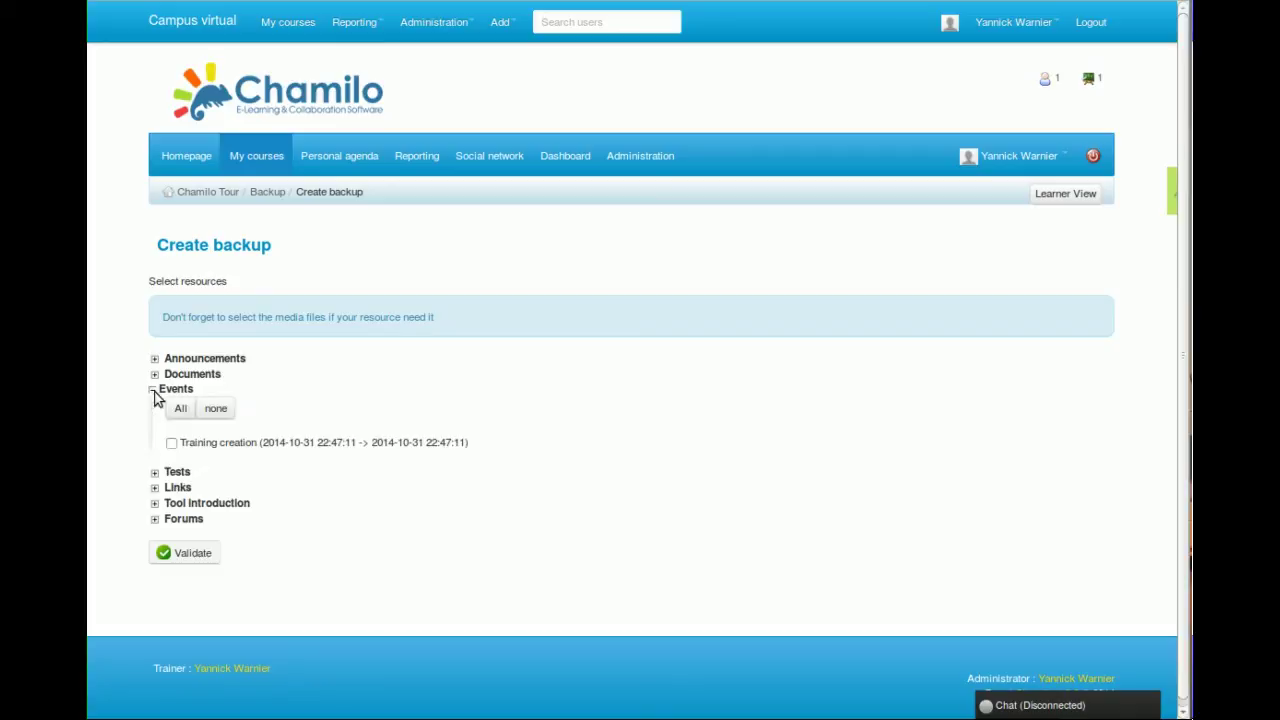
{"action": "left_click", "coordinate": [172, 444]}
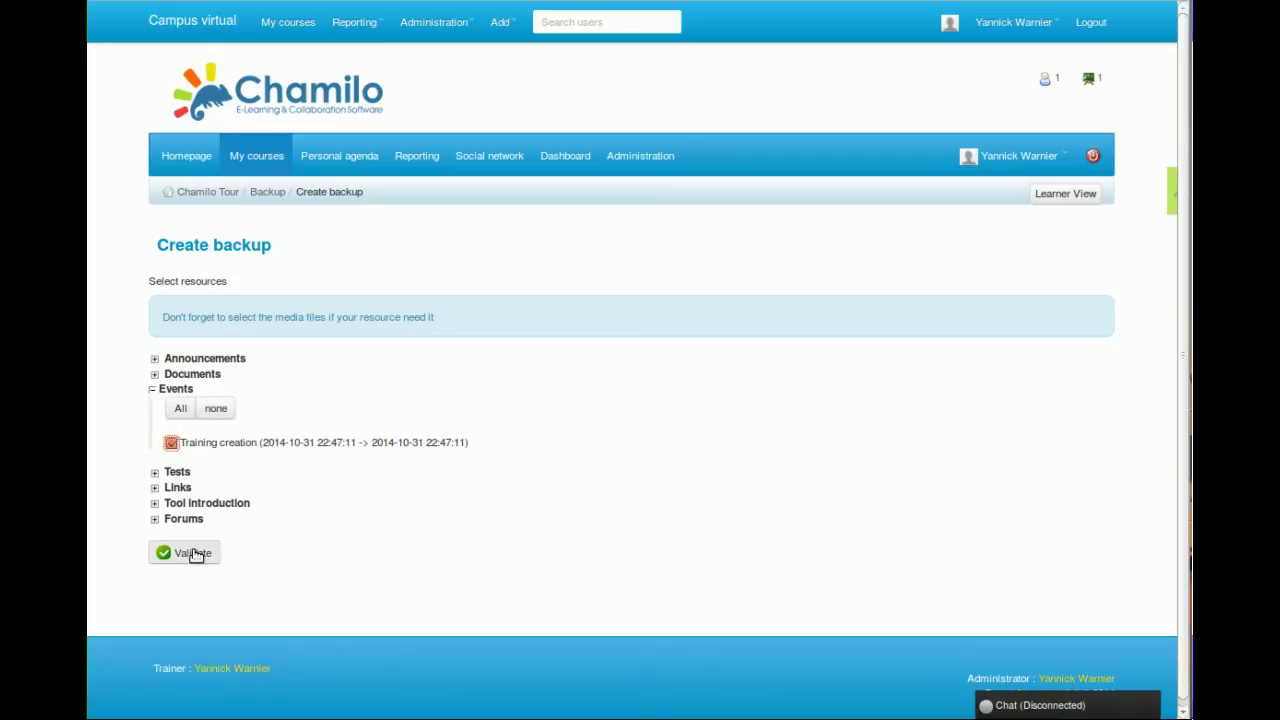
{"action": "left_click", "coordinate": [195, 554]}
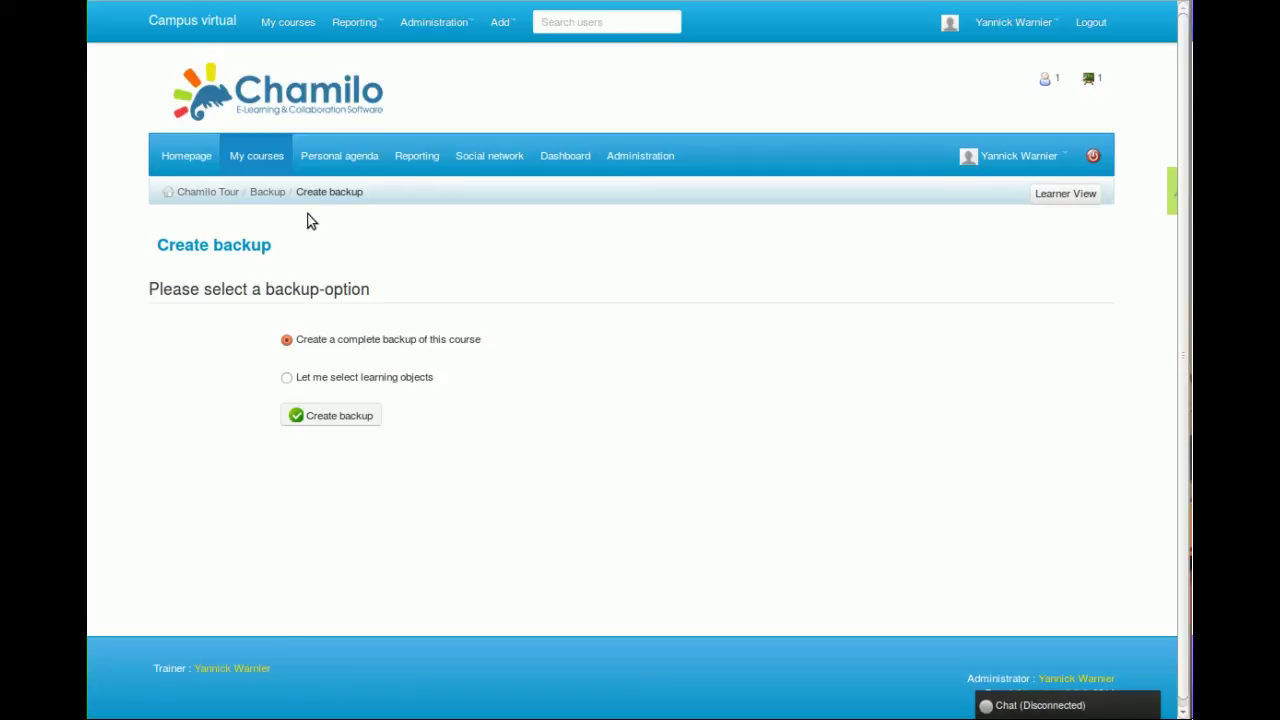
Go back to the Chamilo Tour course homepage through its breadcrumb link
{"action": "left_click", "coordinate": [223, 194]}
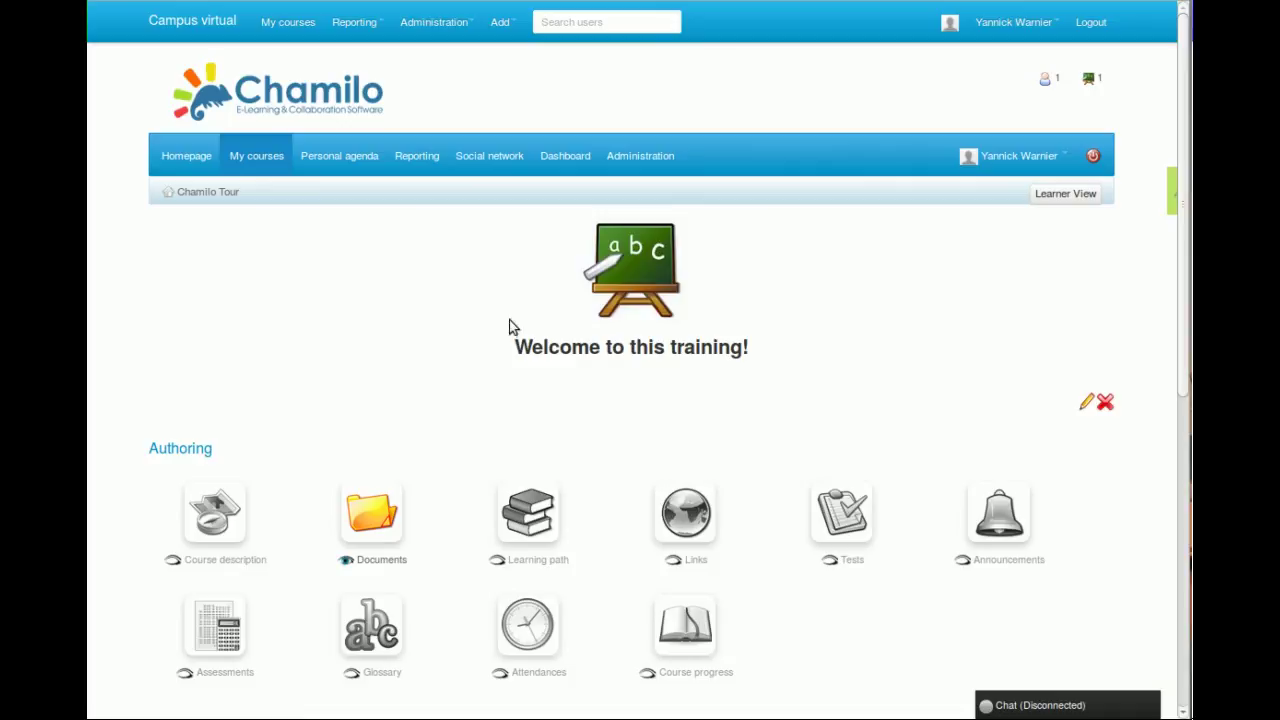